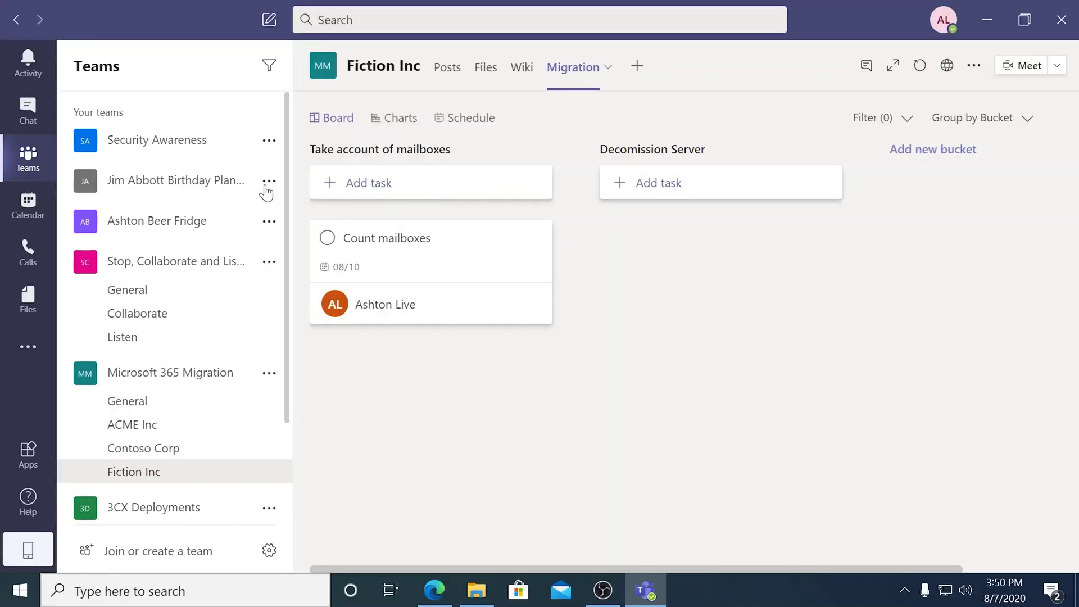
# Open the birthday planning team from the sidebar's team list.
pyautogui.click(158, 187)
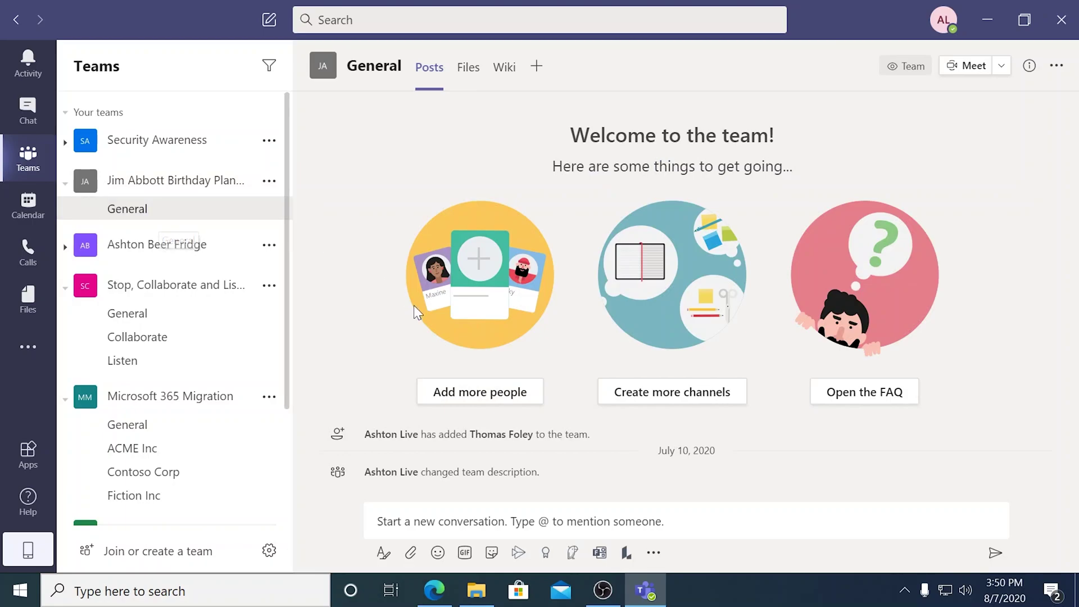
# Add a colleague, found by name search, as a new member of the birthday planning team.
pyautogui.moveTo(472, 441)
pyautogui.click(462, 398)
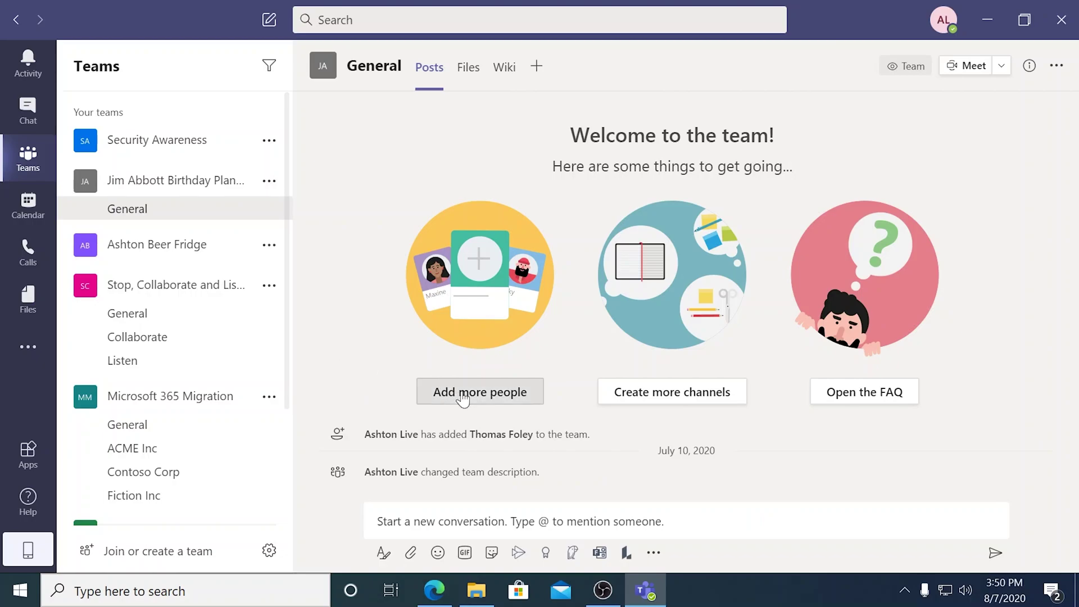
pyautogui.write('just')
pyautogui.press('Return')
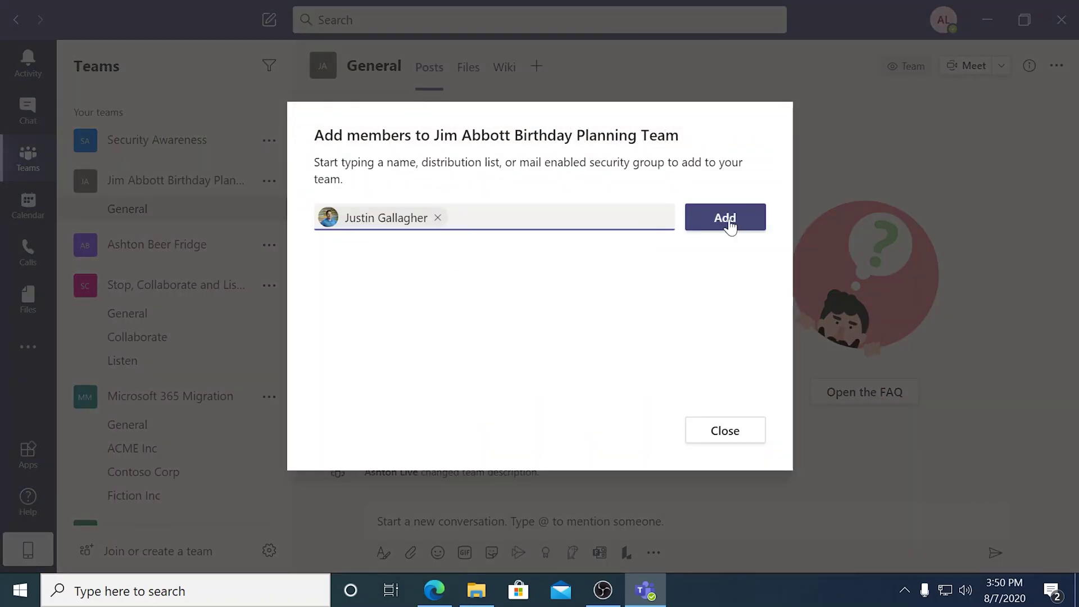
pyautogui.click(725, 218)
pyautogui.click(710, 436)
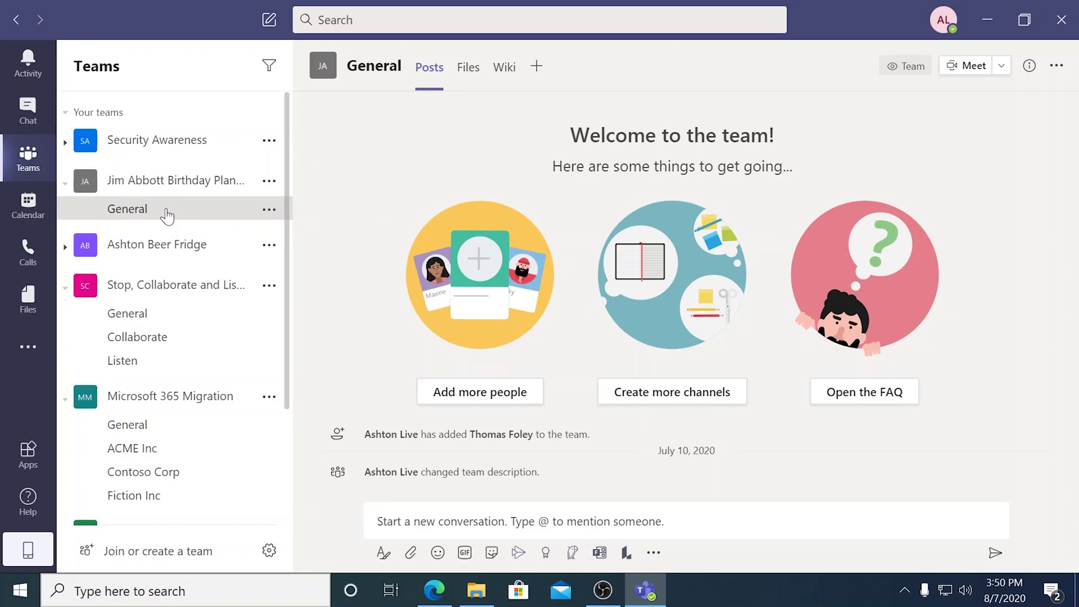
# Add a Planner tab with a new plan named Jim's Birthday to the General channel.
pyautogui.click(537, 66)
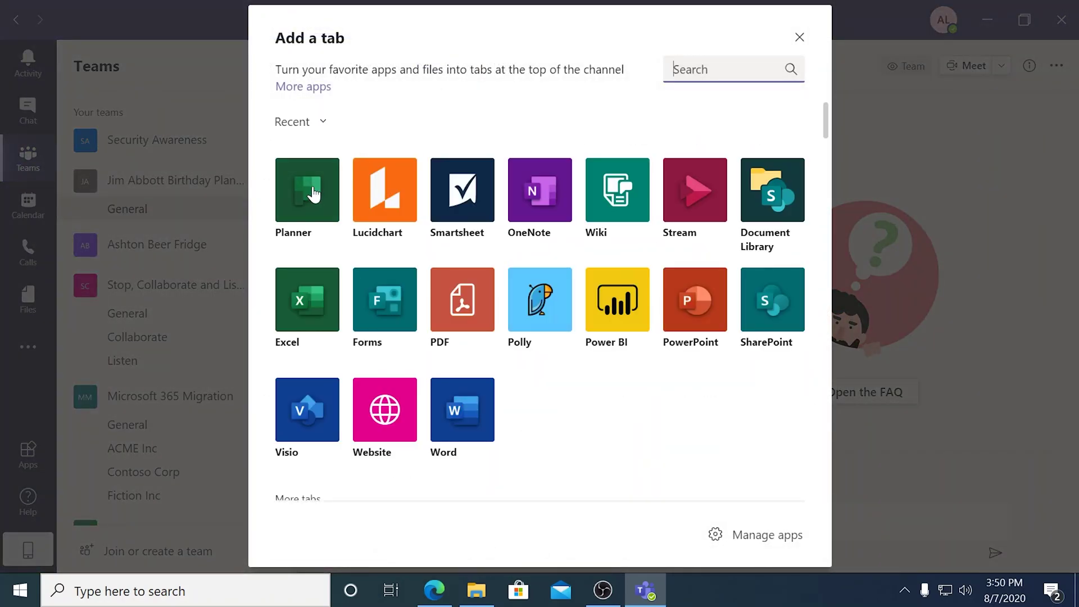
pyautogui.click(313, 194)
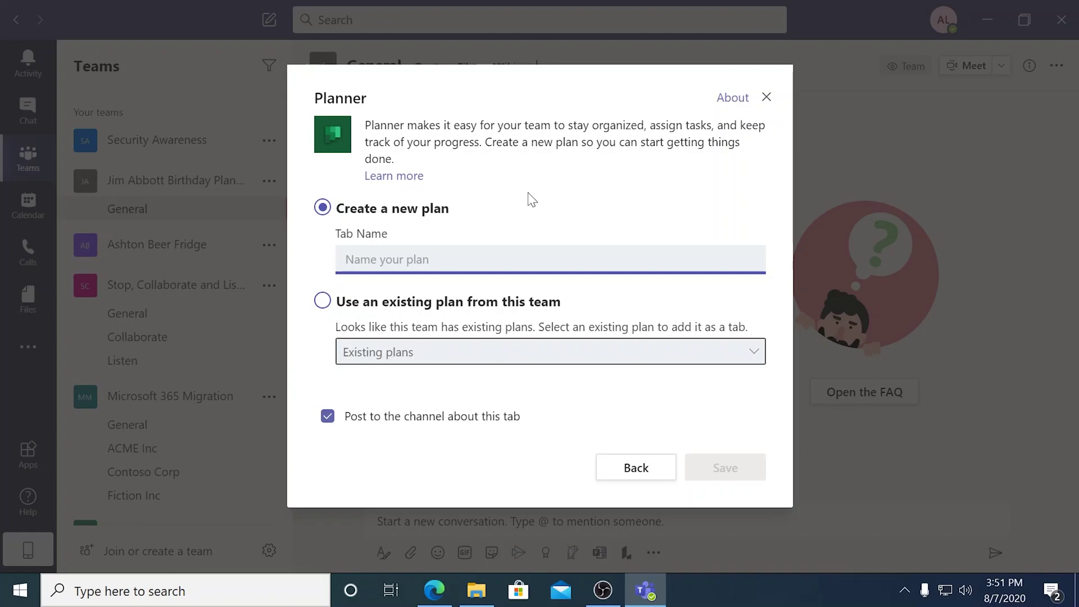
pyautogui.write('J')
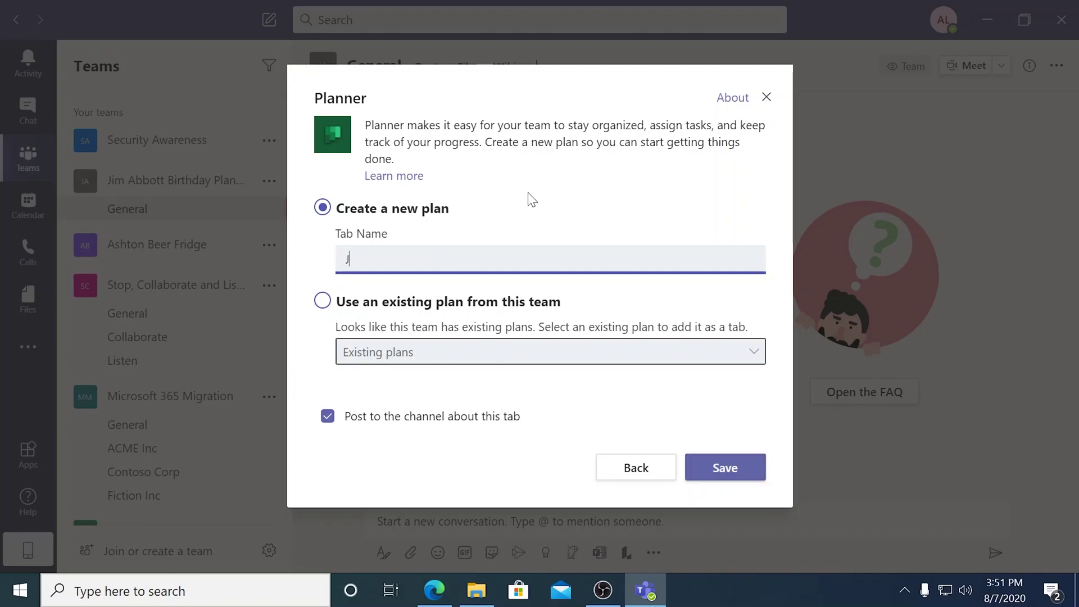
pyautogui.write("im's Birthday")
pyautogui.click(713, 473)
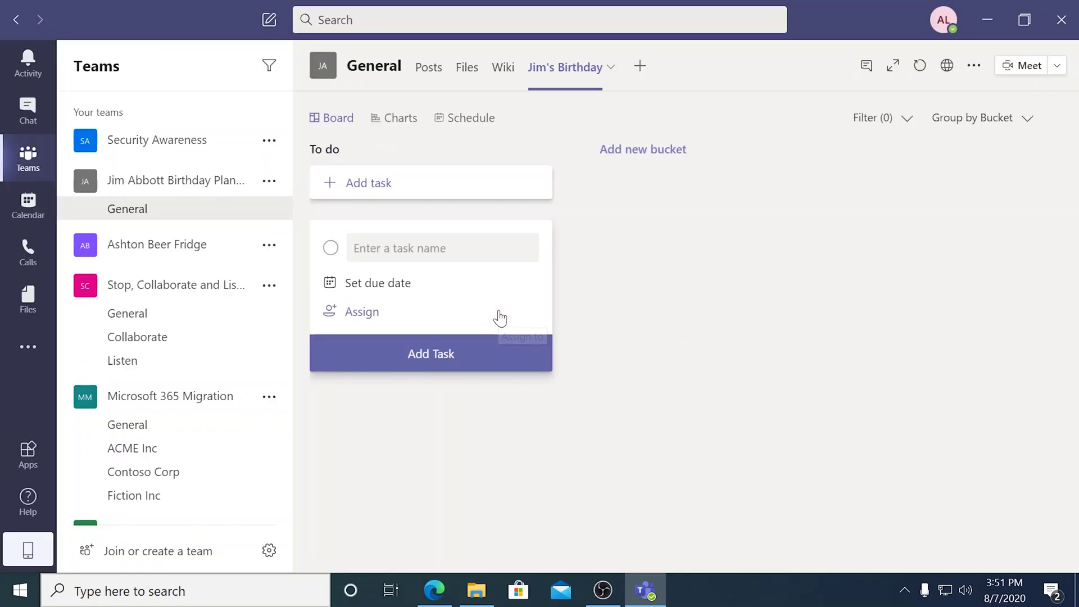
pyautogui.click(174, 214)
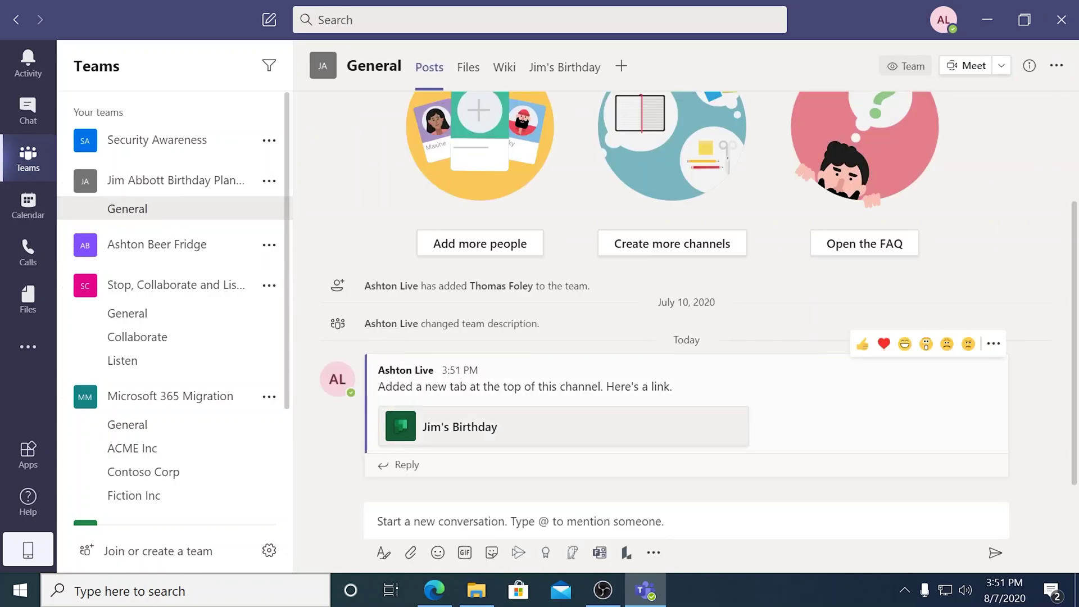
# Open the Jim's Birthday board from the post and rename the To do bucket to Cake.
pyautogui.click(454, 432)
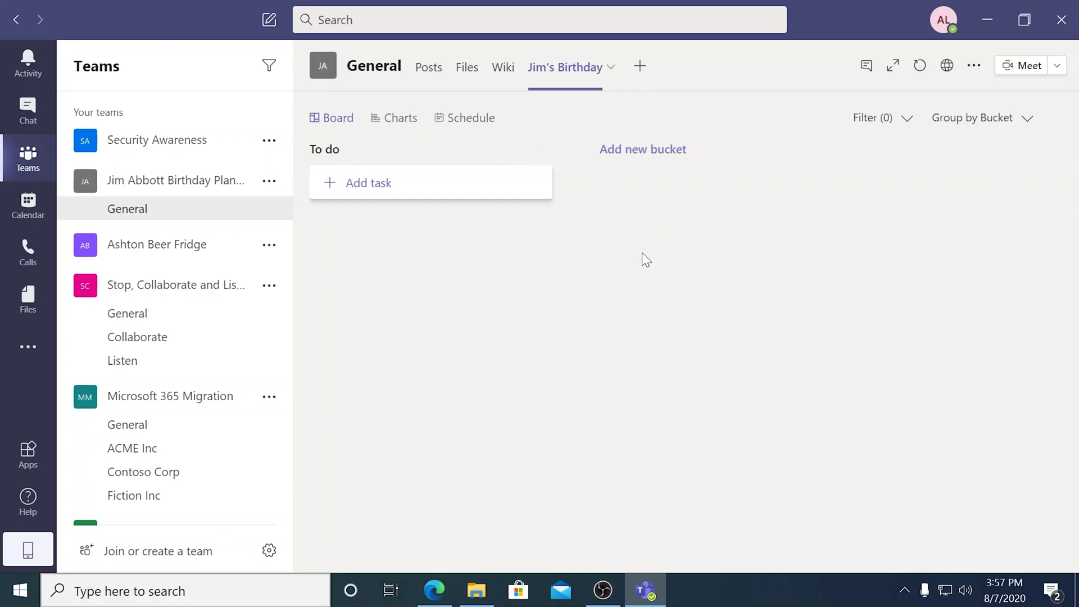
pyautogui.doubleClick(433, 156)
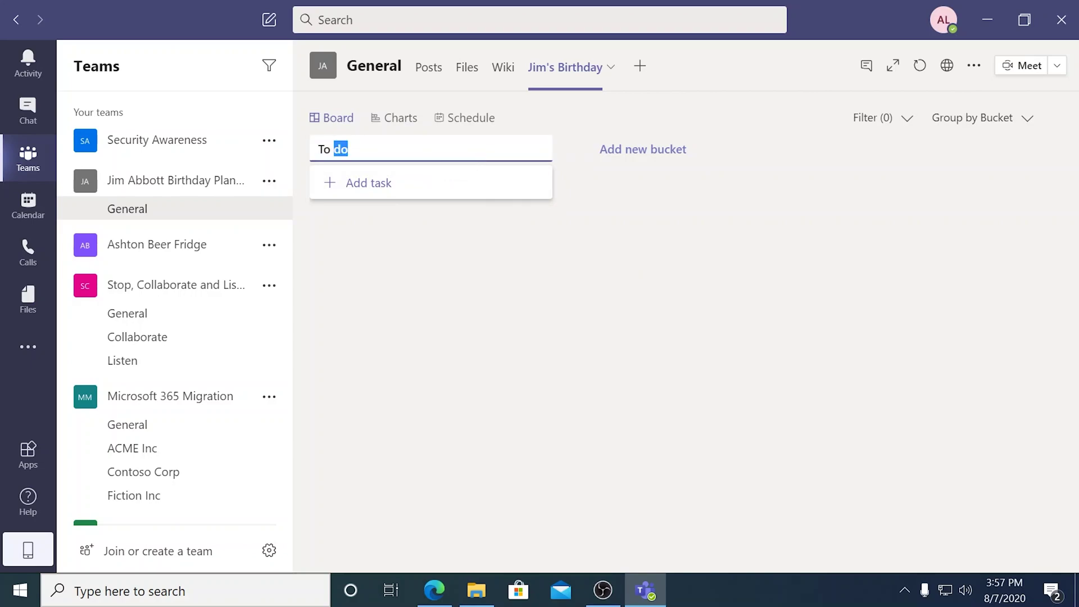
pyautogui.moveTo(377, 148); pyautogui.dragTo(376, 149)
pyautogui.hotkey('ctrl', 'a')
pyautogui.write('Cake')
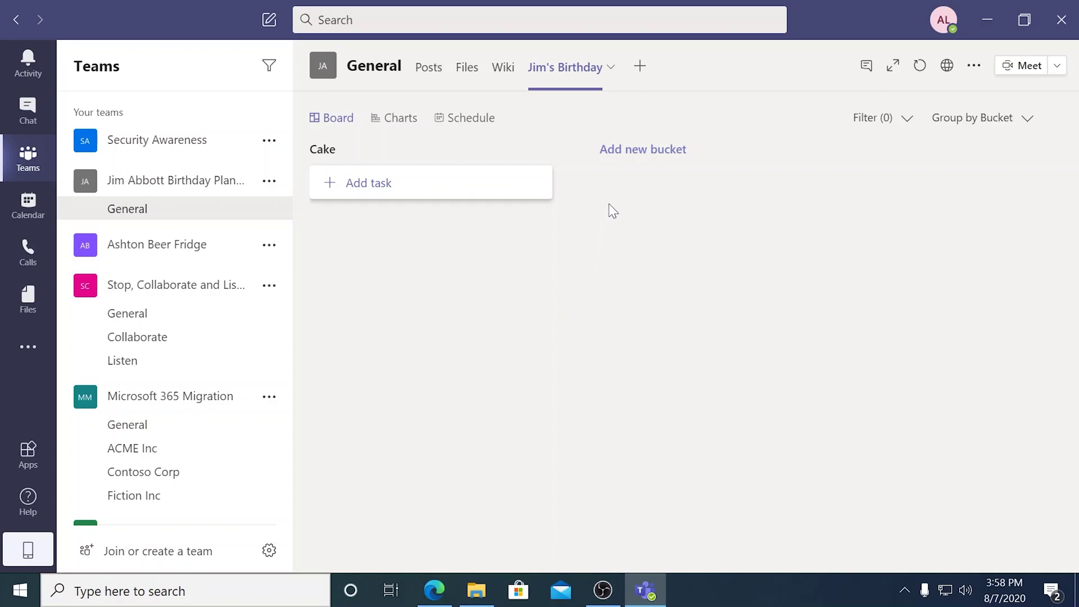
# Create Bouncy Castle and Clown buckets next to the Cake bucket.
pyautogui.click(637, 152)
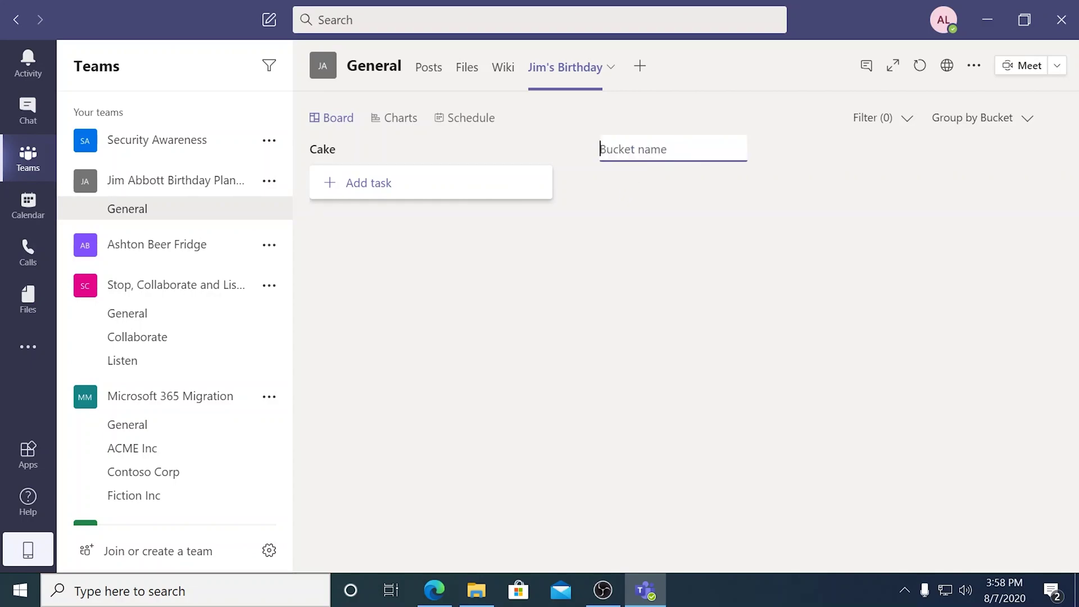
pyautogui.write('Bouncy Castle')
pyautogui.press('Return')
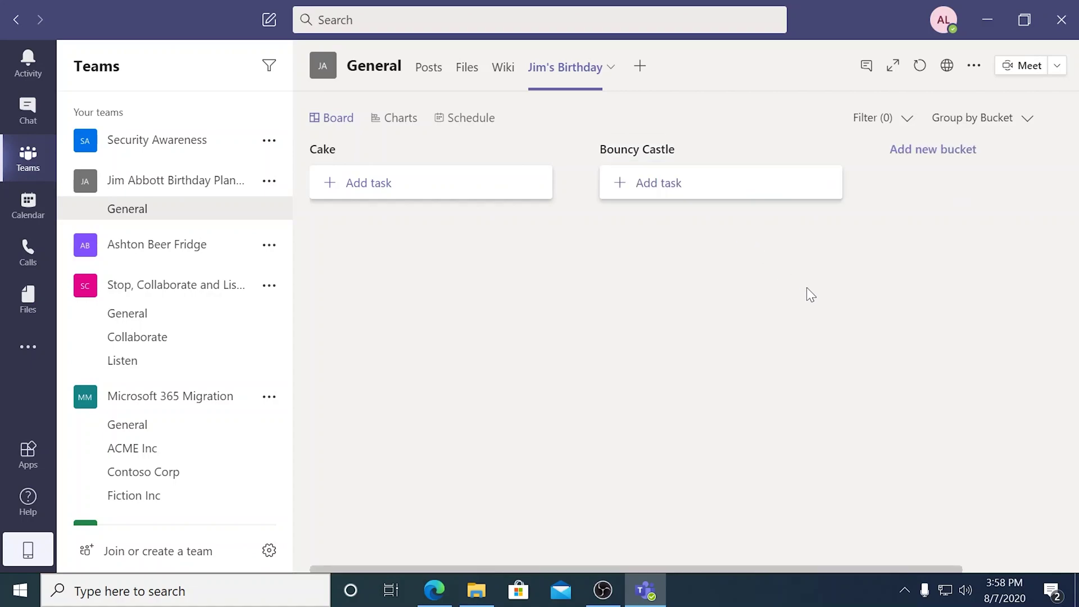
pyautogui.click(935, 155)
pyautogui.write('Clown')
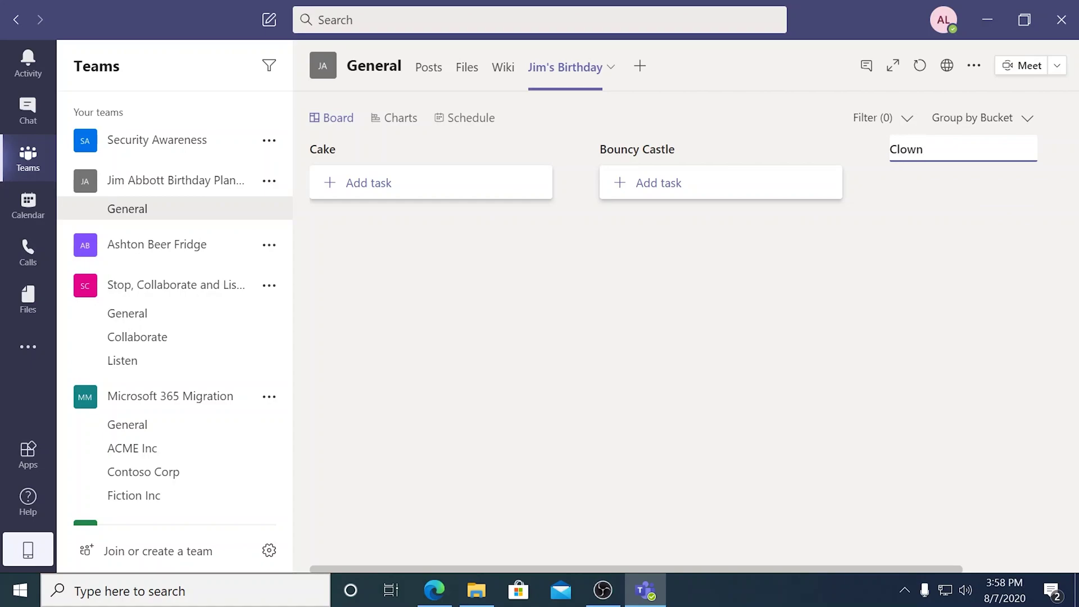
pyautogui.press('Return')
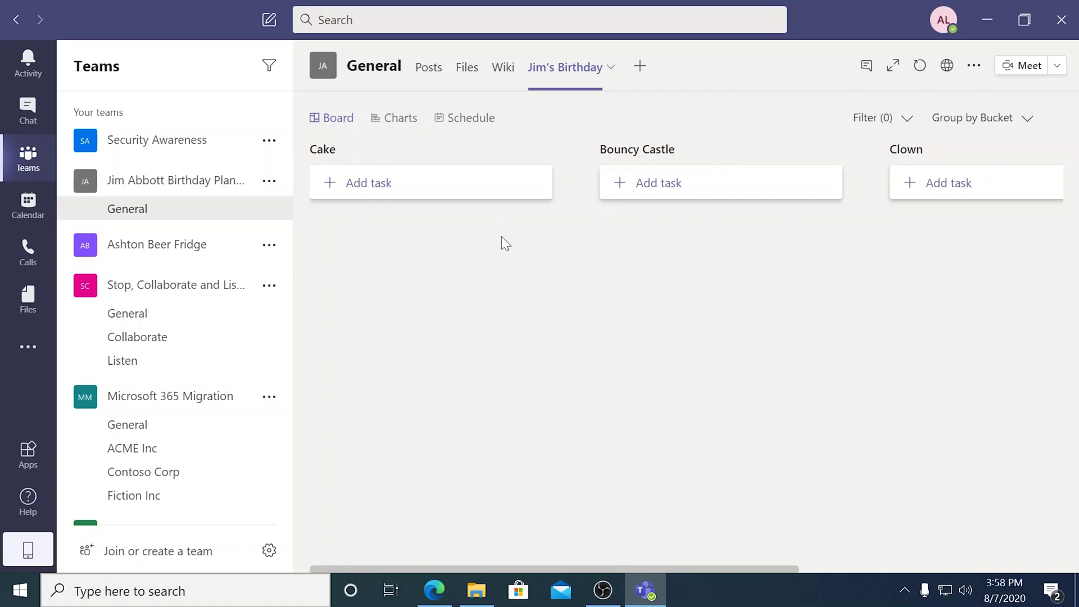
pyautogui.click(408, 183)
# Add an Order Cake task to the Cake bucket, assign it to a teammate, and open it.
pyautogui.write('Order Cake')
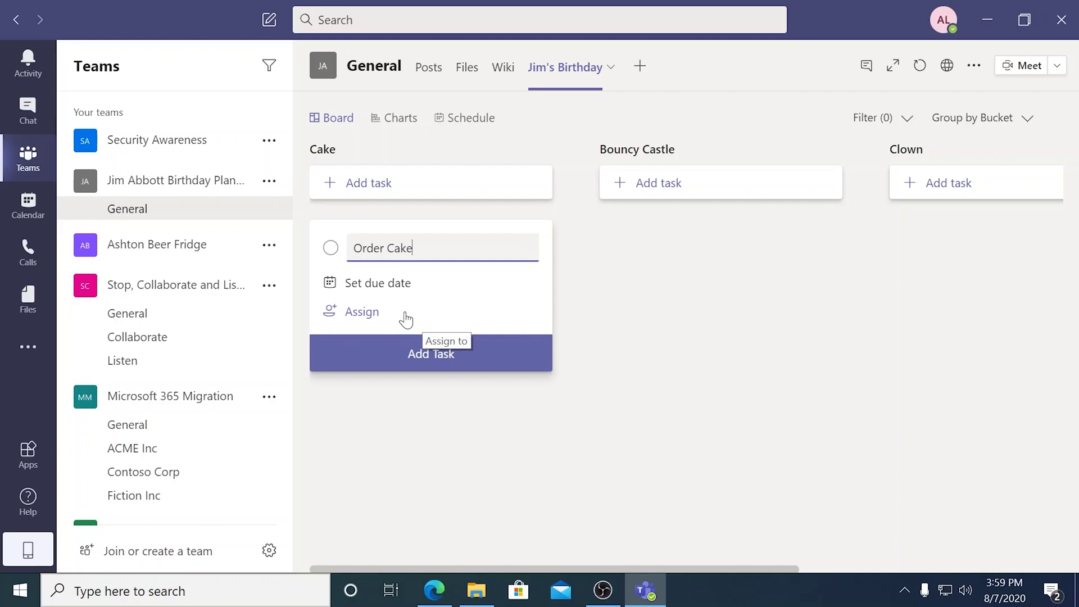
pyautogui.click(373, 318)
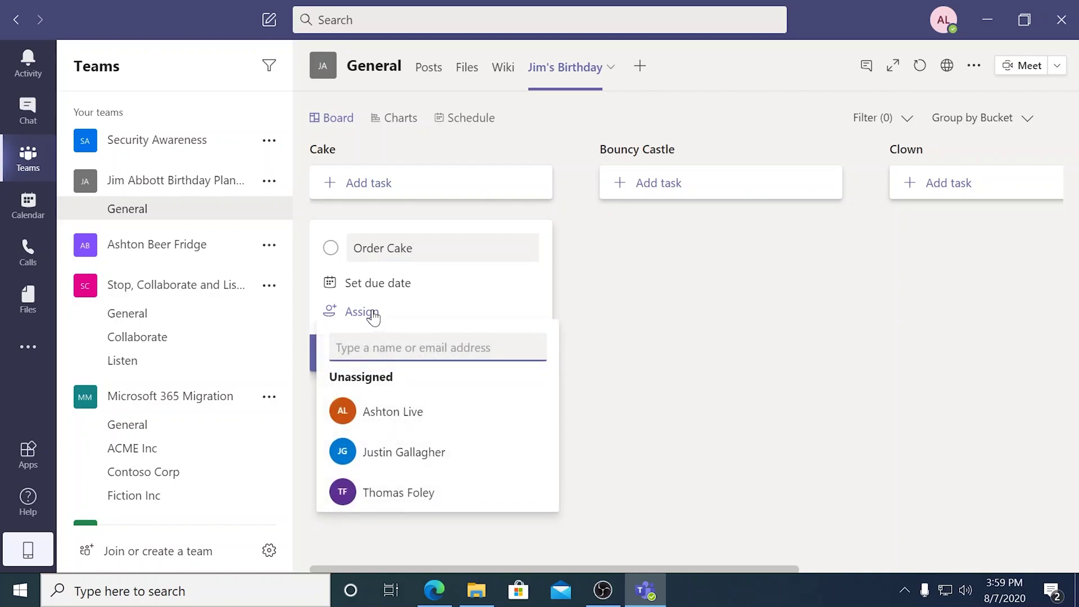
pyautogui.write('Tho')
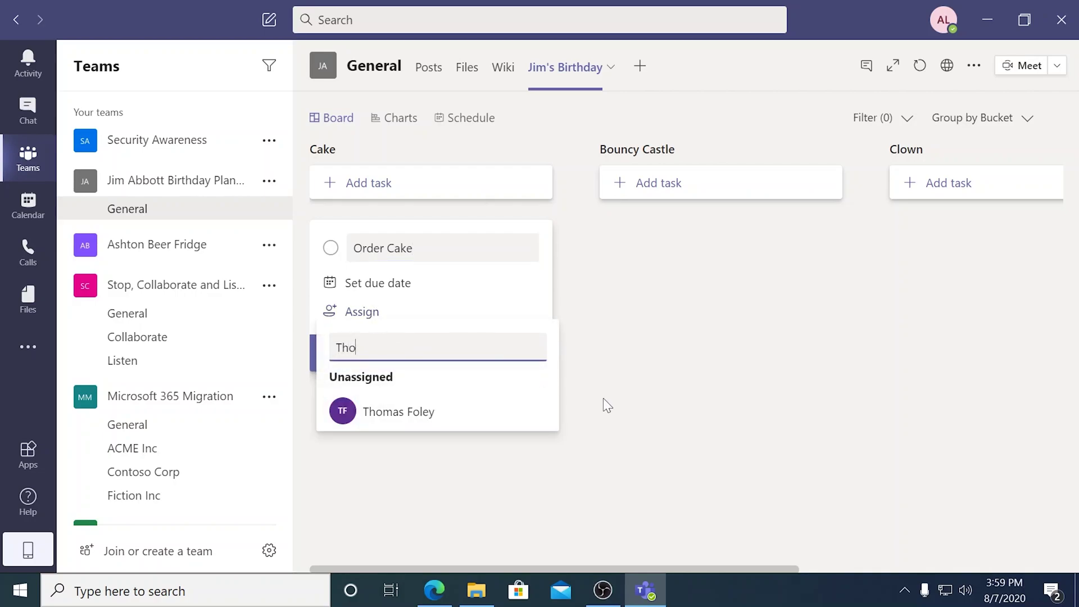
pyautogui.click(444, 412)
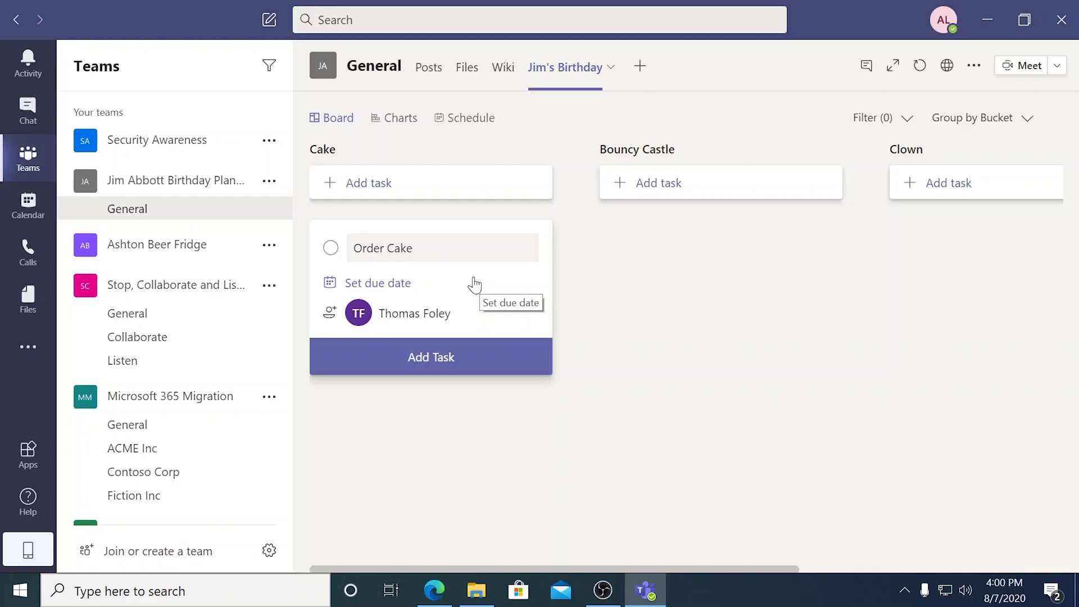
pyautogui.press('Return')
pyautogui.click(463, 243)
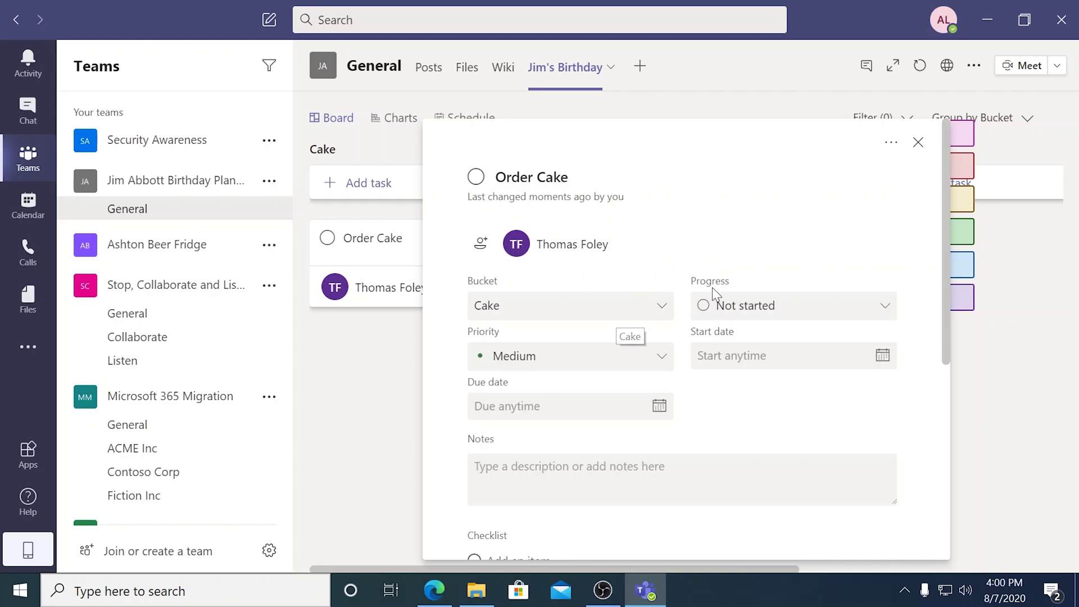
# Leave the Order Cake progress at Not started and set its priority to Important.
pyautogui.click(765, 311)
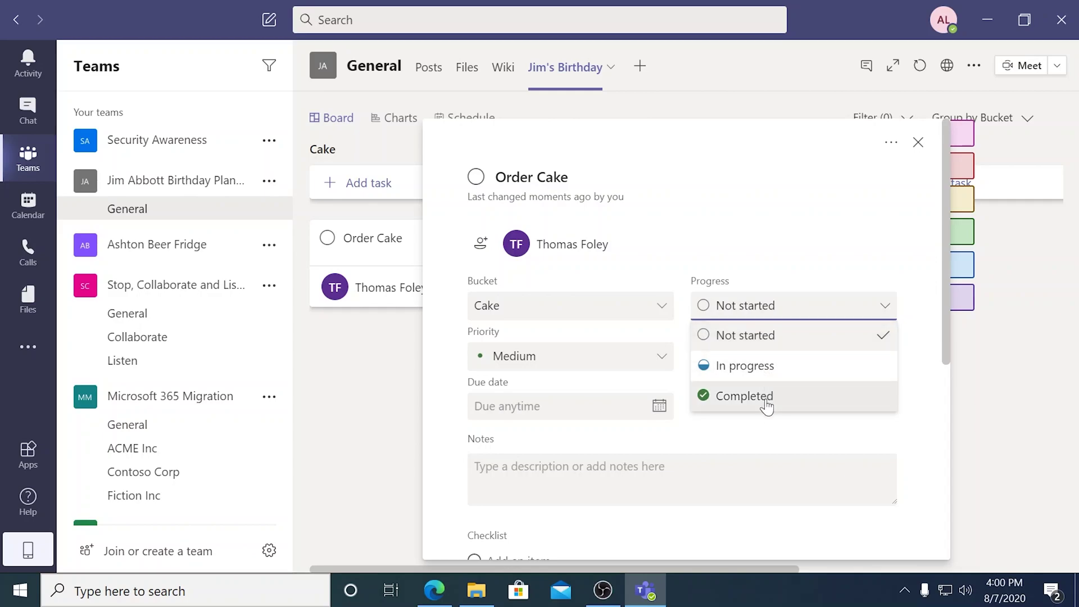
pyautogui.click(915, 235)
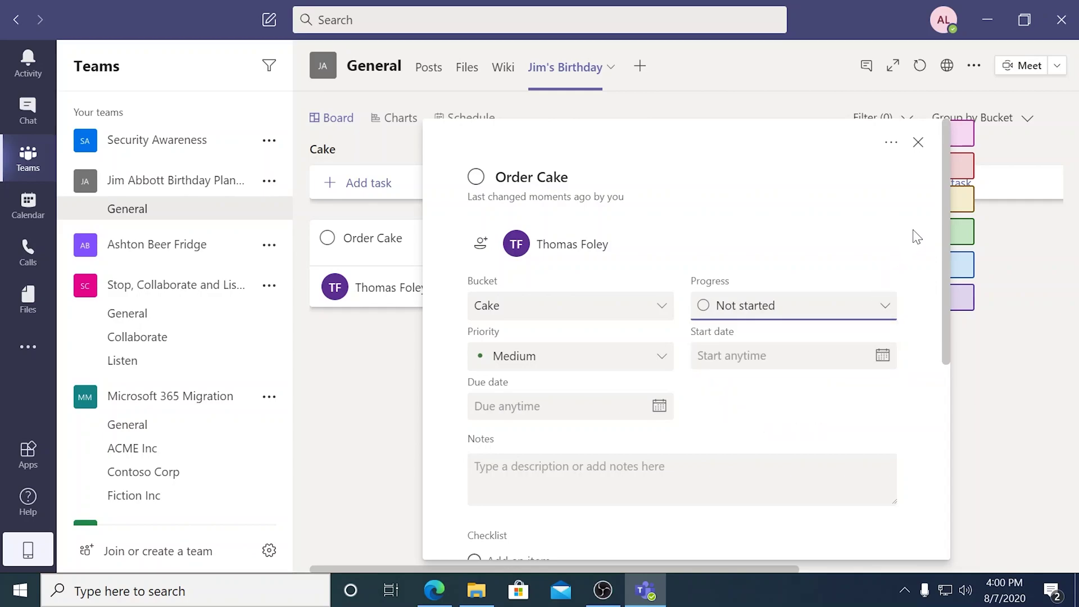
pyautogui.click(634, 367)
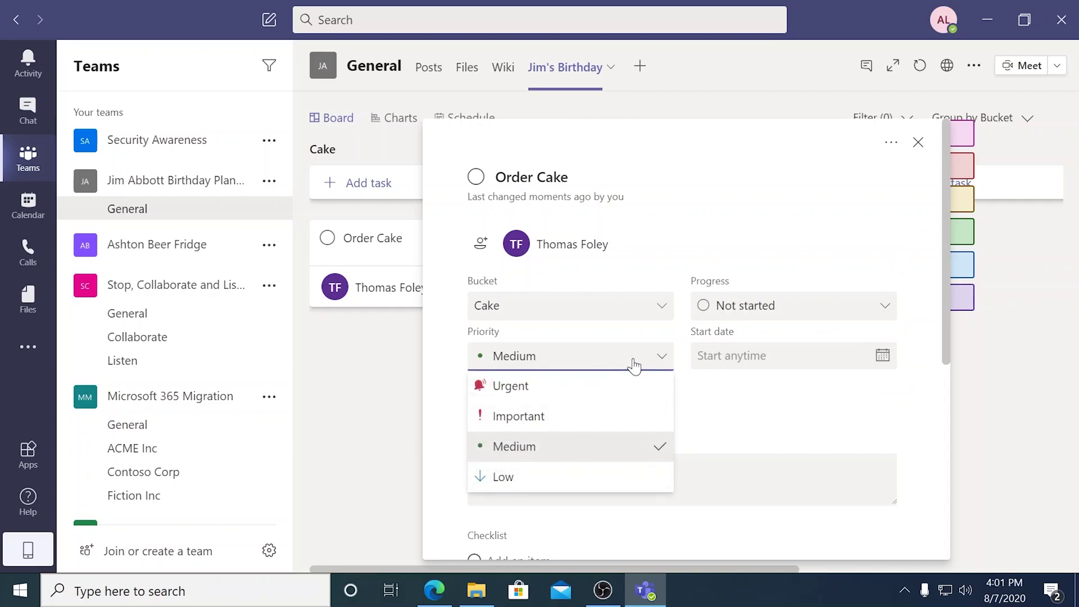
pyautogui.click(602, 422)
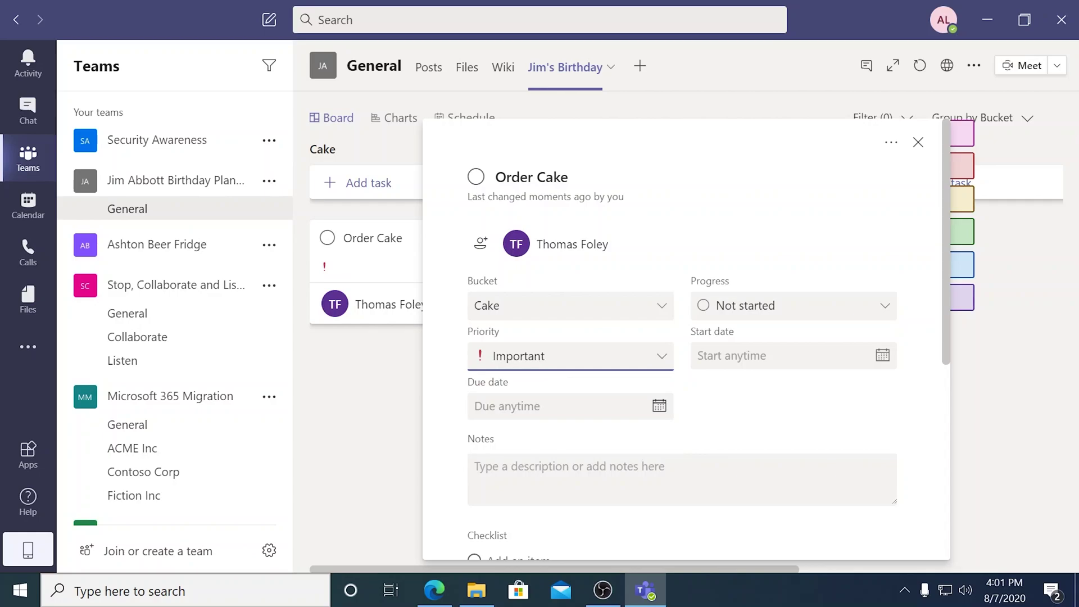
# Schedule it 08/10/2020 to 08/24/2020 and note the cake should be chocolate with pink sprinkles.
pyautogui.click(883, 359)
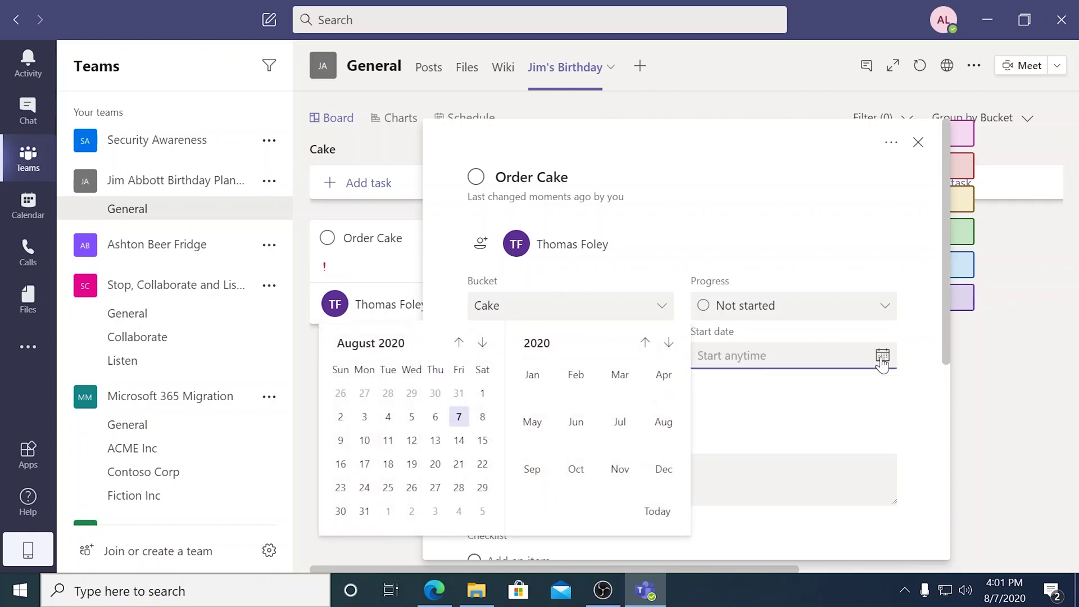
pyautogui.click(364, 439)
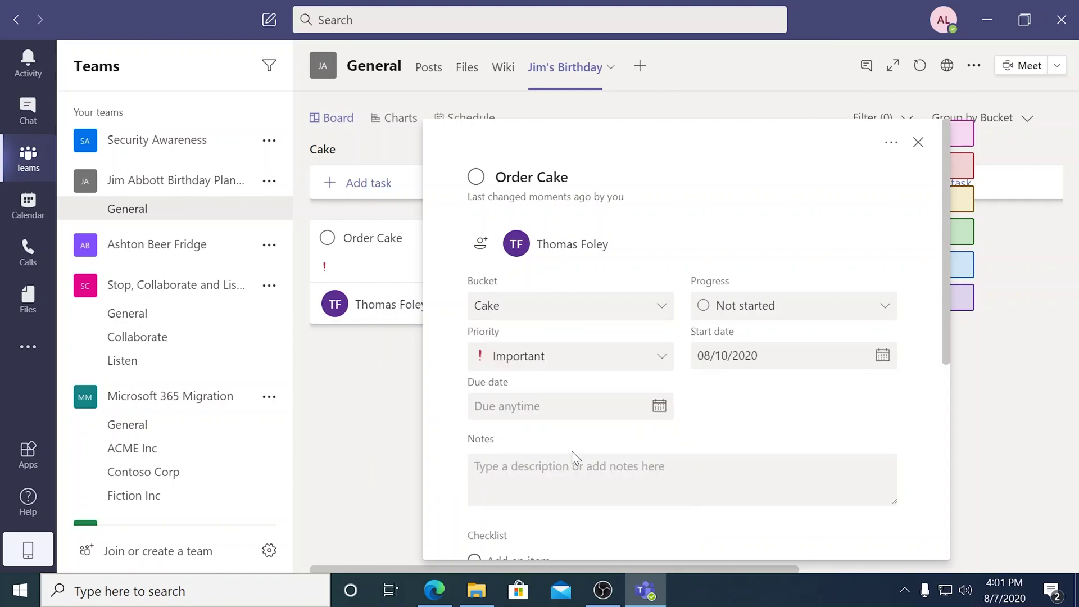
pyautogui.click(660, 405)
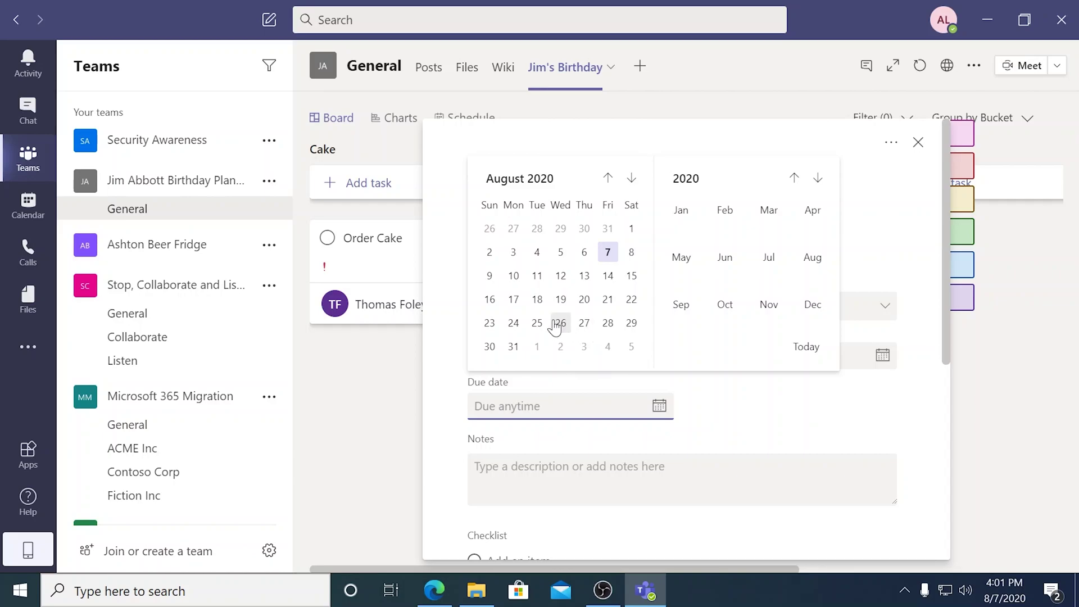
pyautogui.click(513, 324)
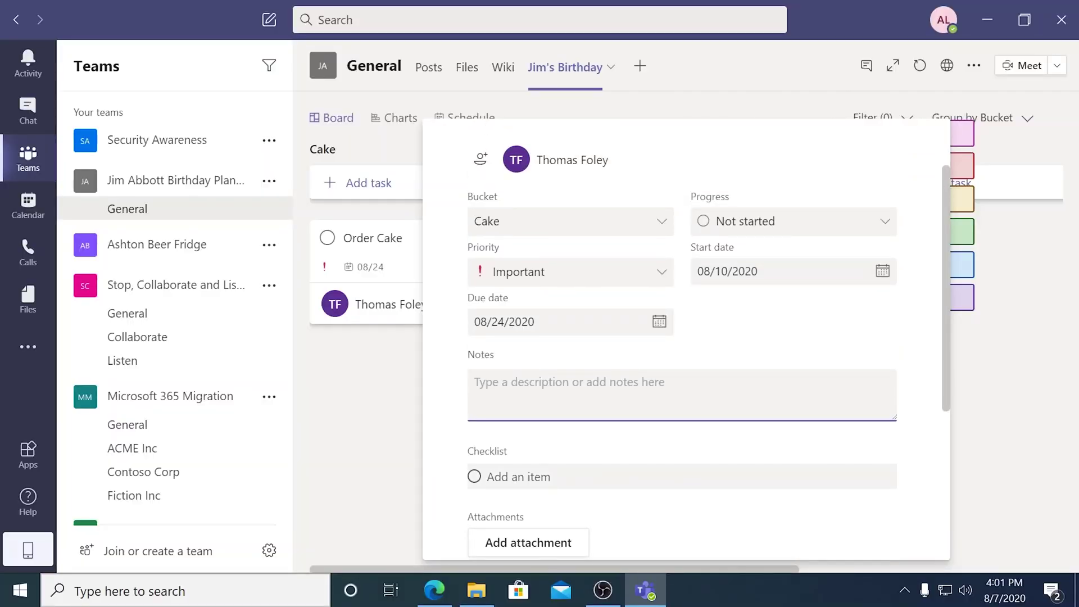
pyautogui.write('Tom..... you know how much Jim loves chocolat')
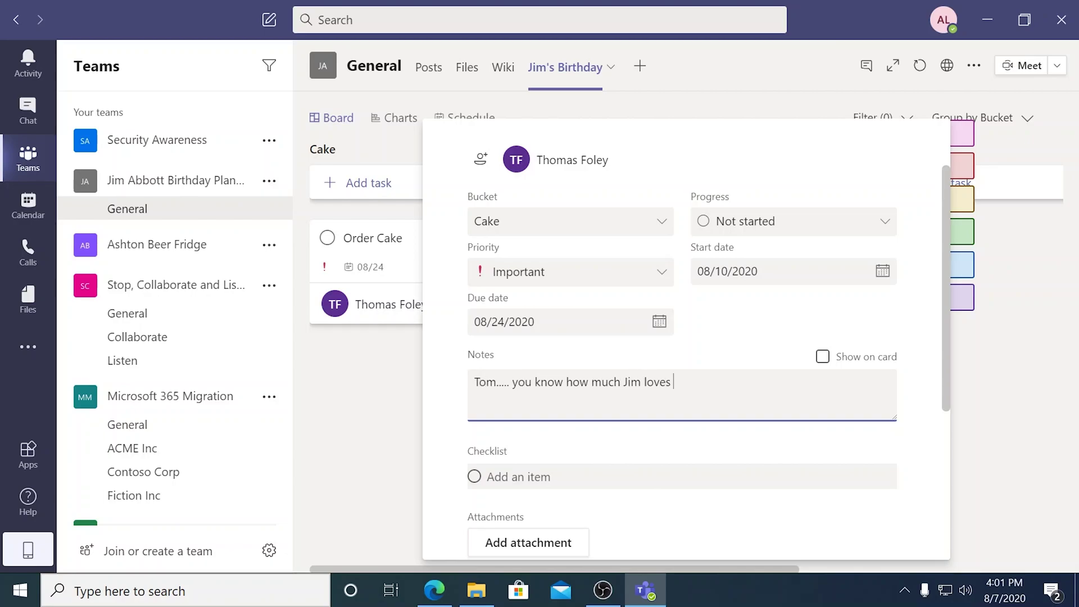
pyautogui.write('e with pink sprinkles. Make it happen.')
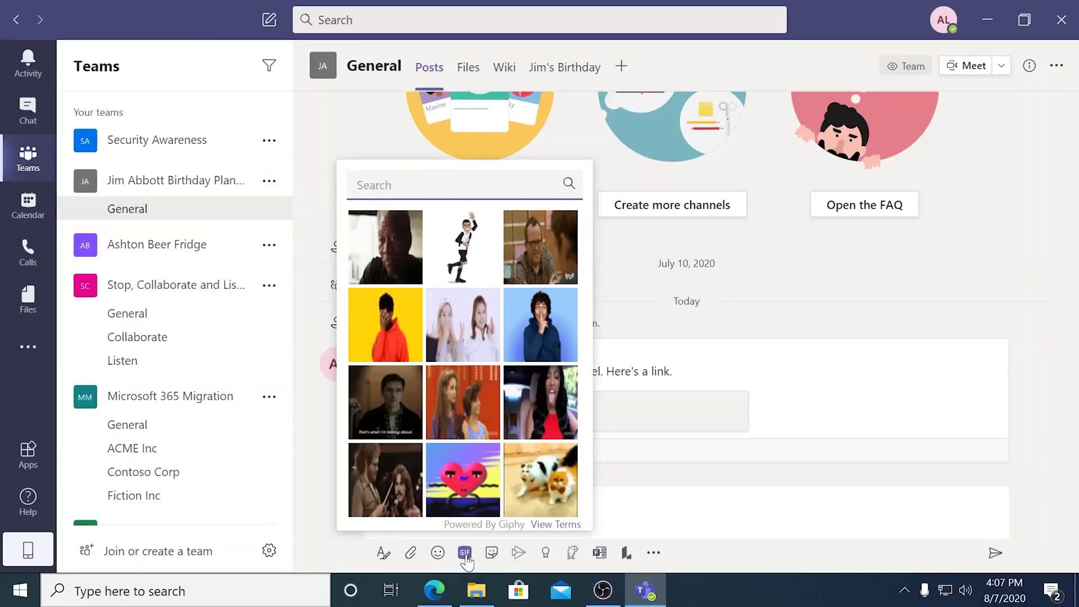
# Post a 'bouncy castle' GIF in the General channel and return to the Jim's Birthday board.
pyautogui.write('bouncy castle')
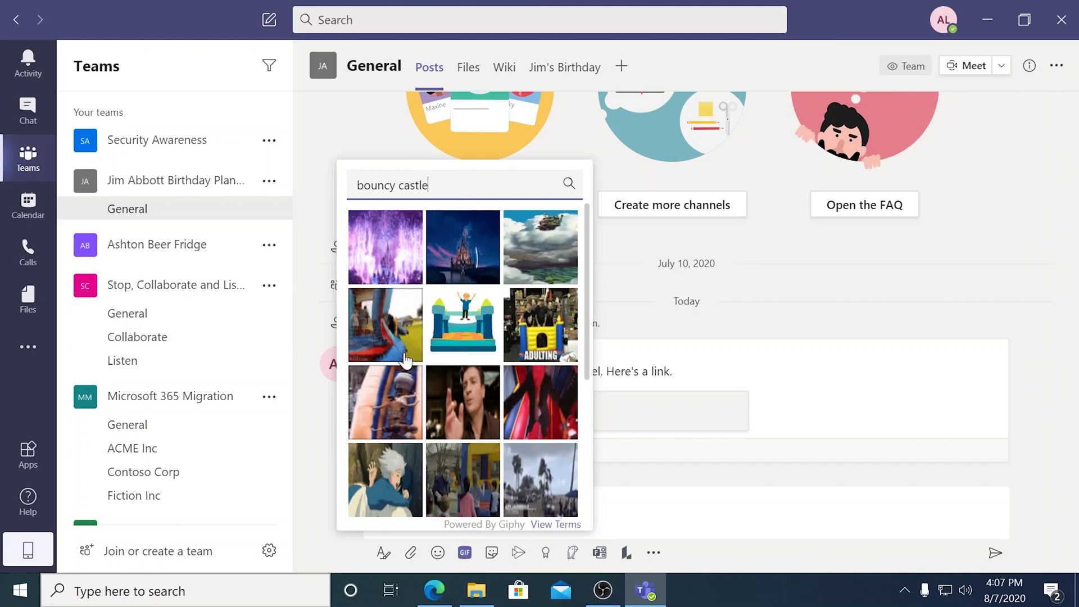
pyautogui.click(405, 360)
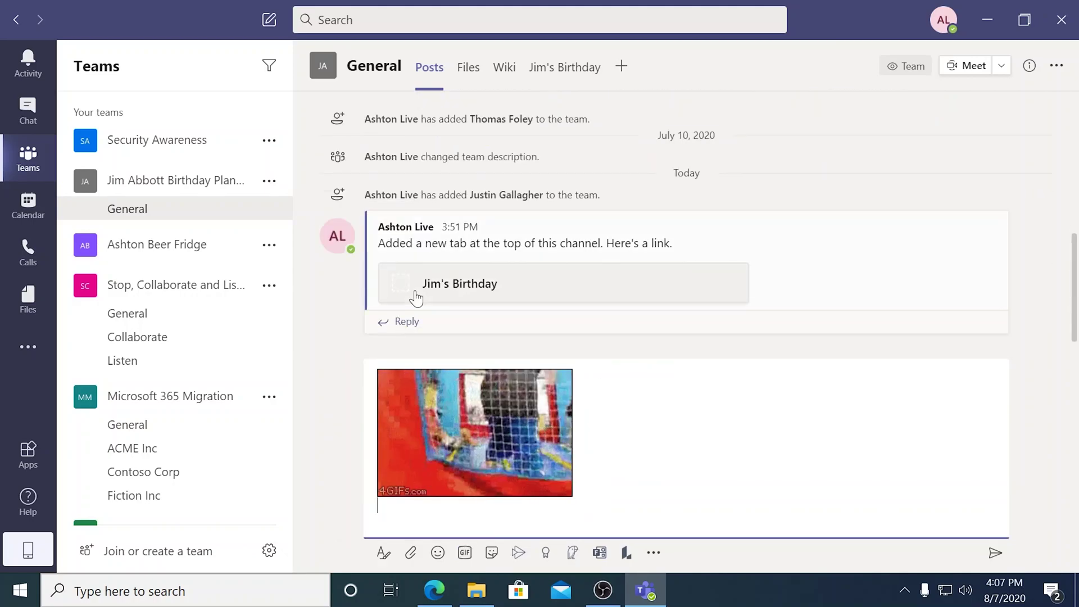
pyautogui.press('Return')
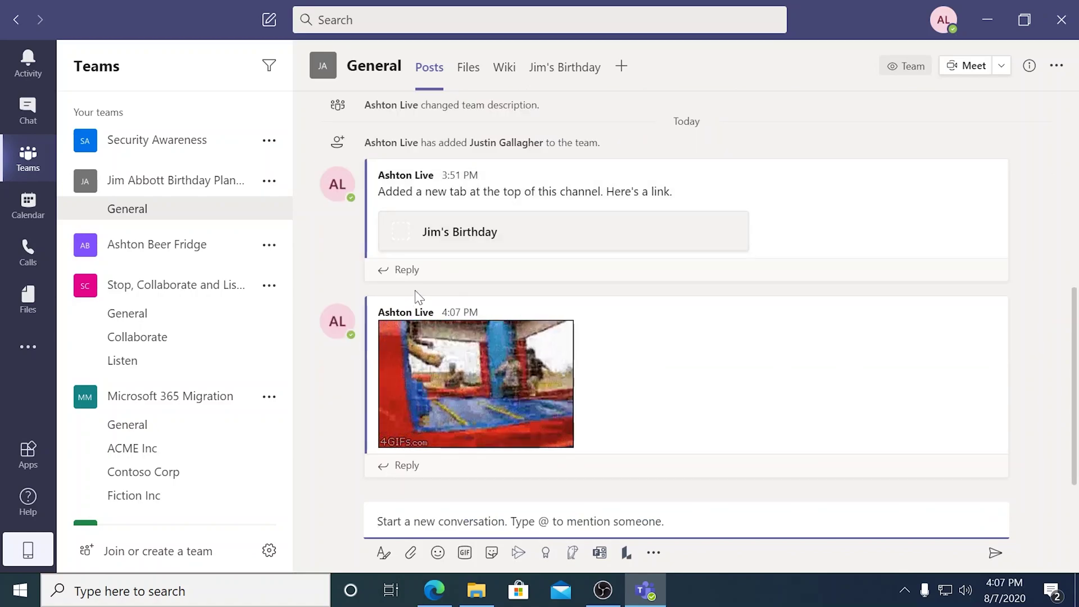
pyautogui.click(460, 231)
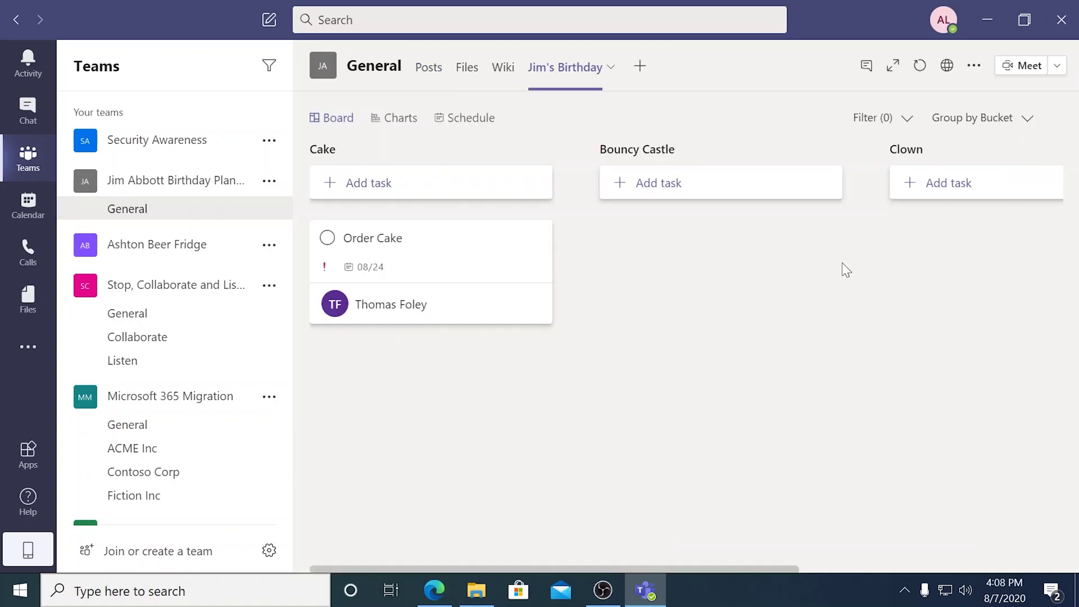
# Add an Order the Bouncy Castle task in the Bouncy Castle bucket, due 08/13/2020.
pyautogui.click(701, 188)
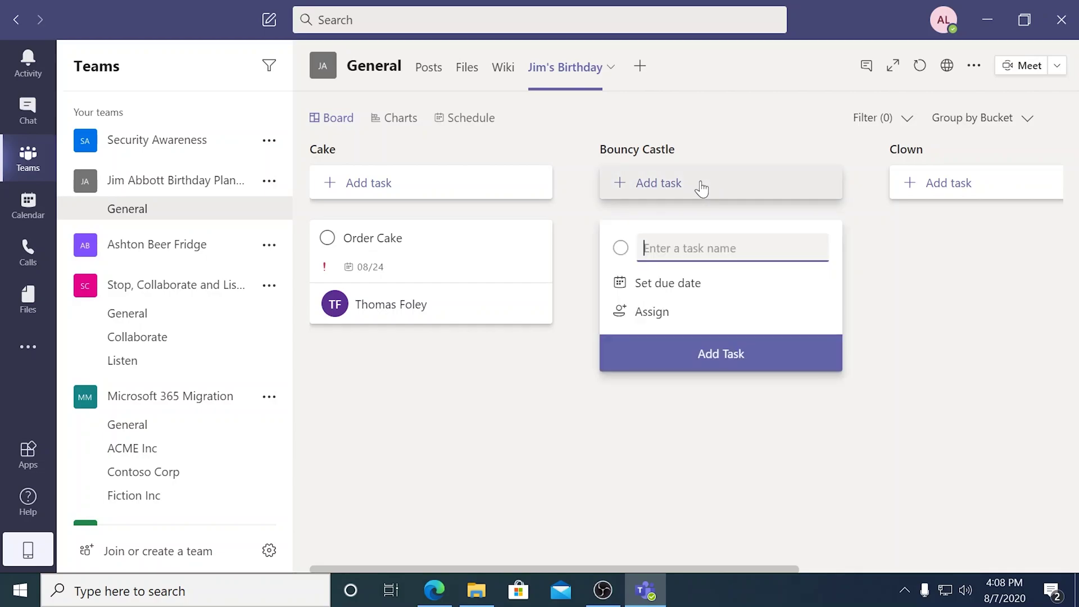
pyautogui.write('Order the Bouncy Castle')
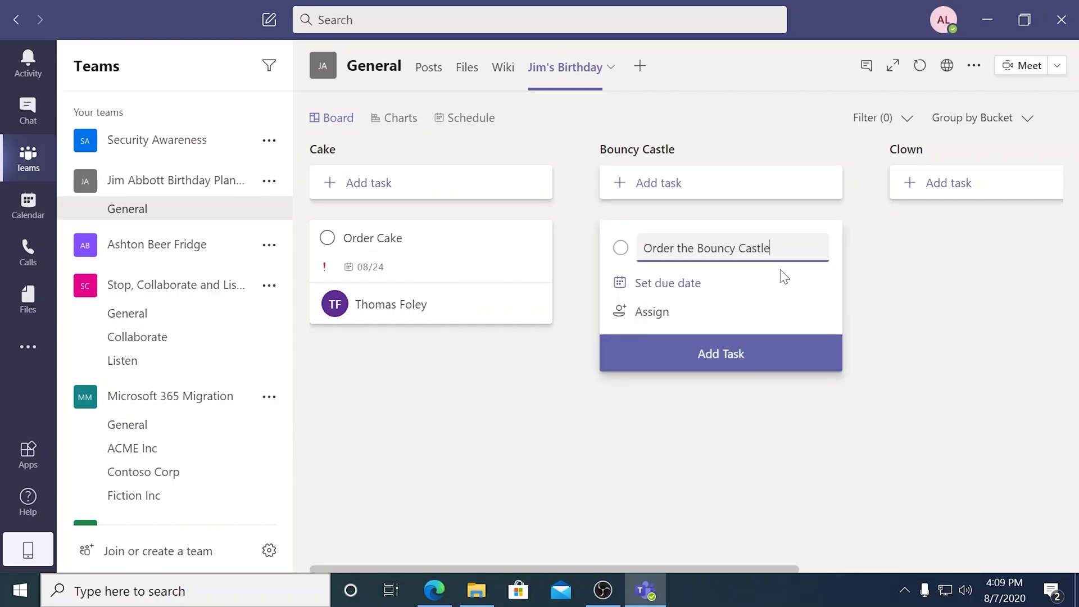
pyautogui.click(689, 289)
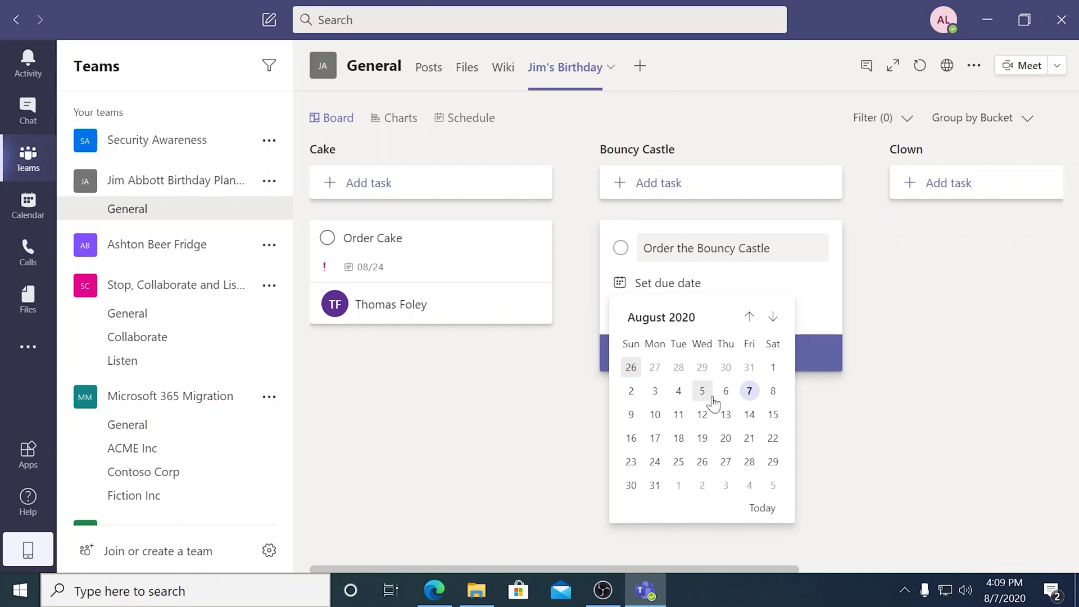
pyautogui.click(631, 462)
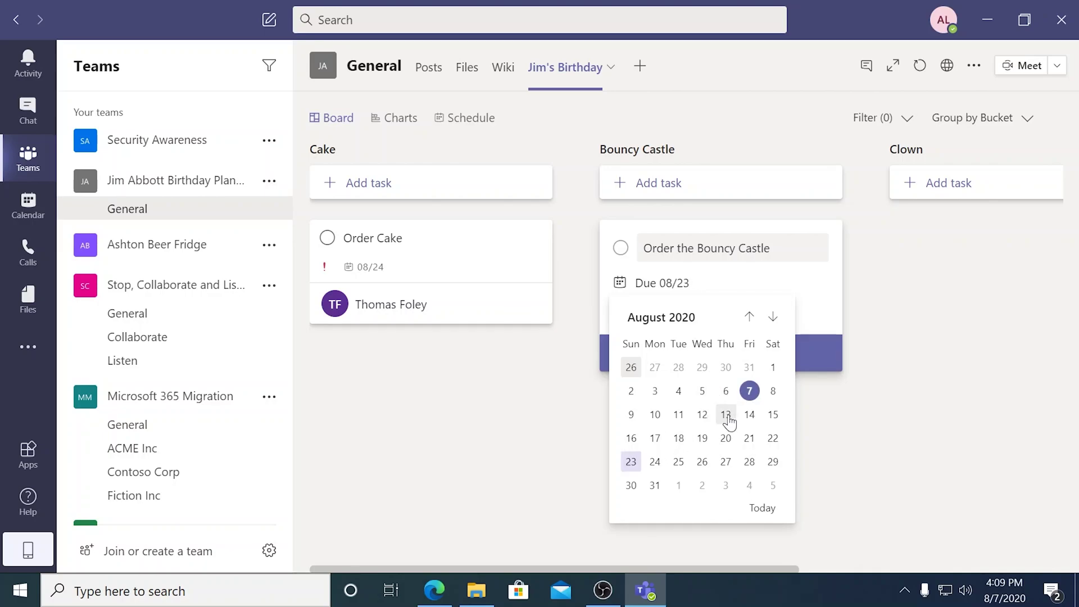
pyautogui.click(726, 415)
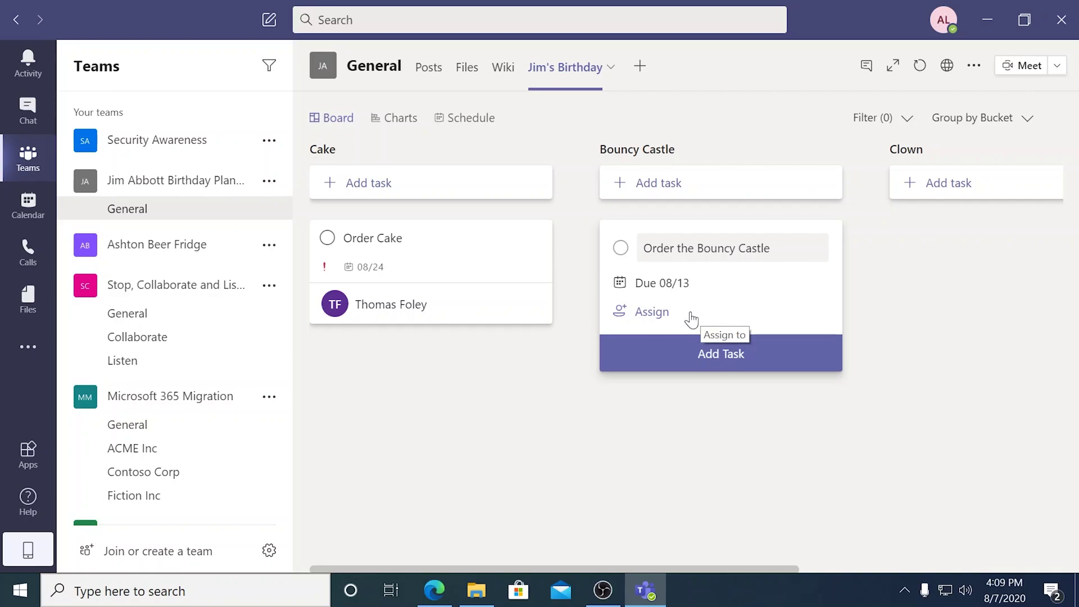
# Assign the task to a team member and open its details.
pyautogui.click(691, 318)
pyautogui.write('just')
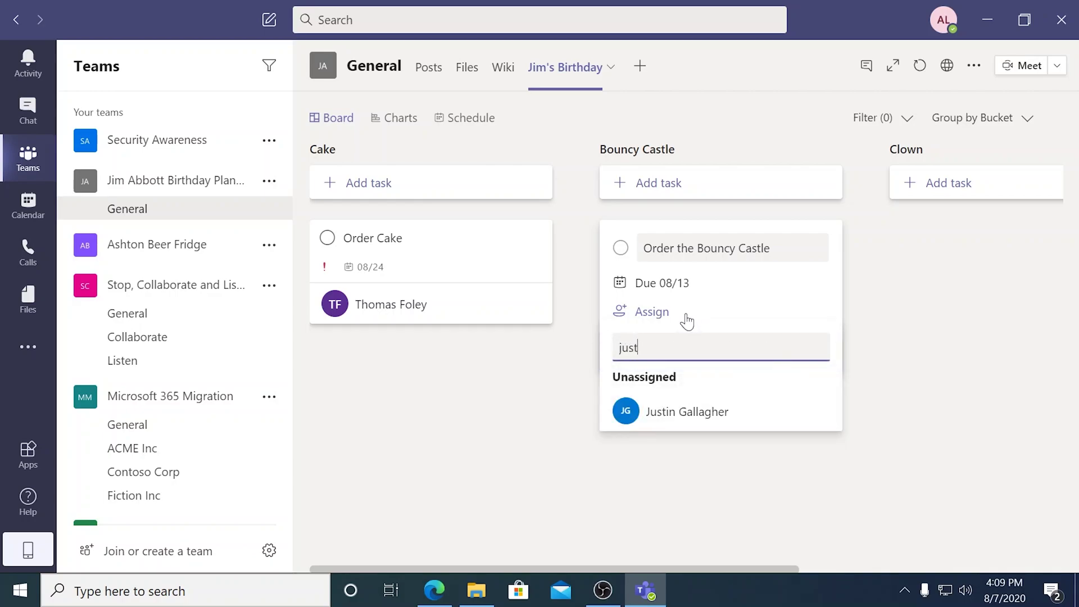
pyautogui.click(671, 418)
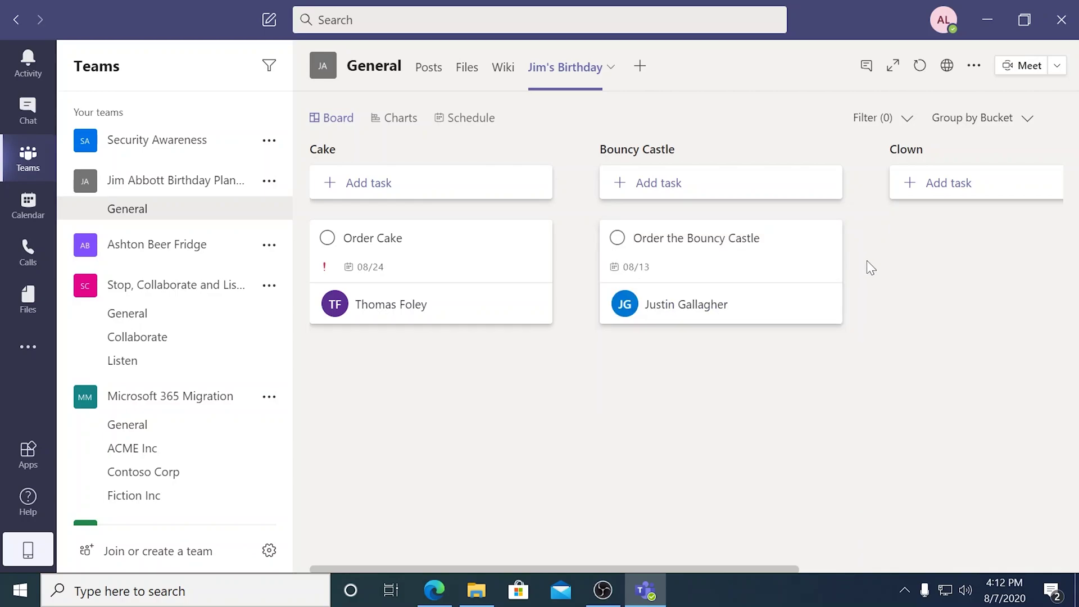
pyautogui.moveTo(773, 251)
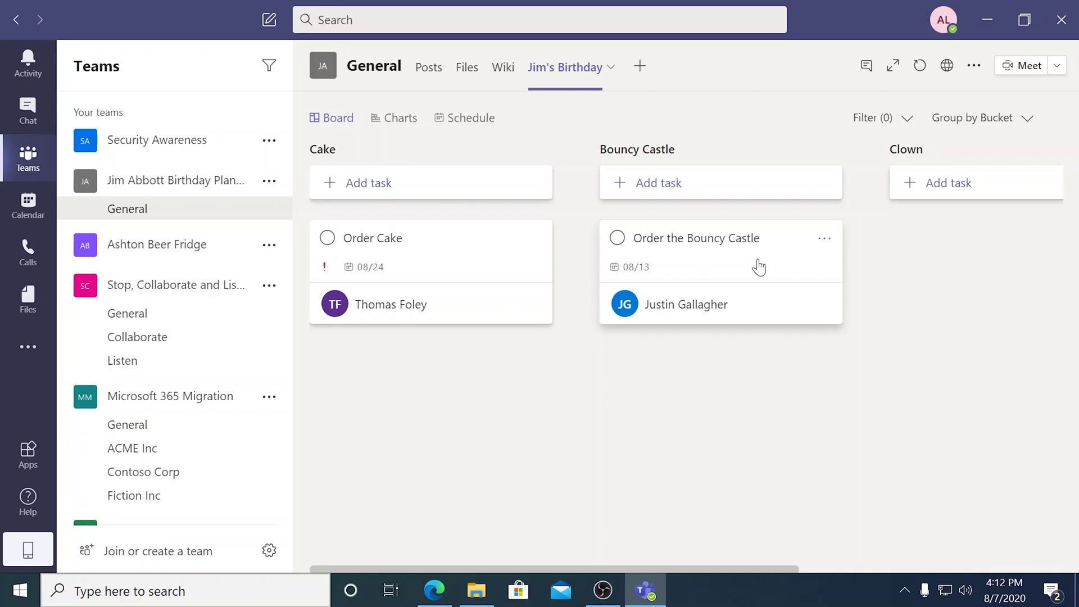
pyautogui.click(759, 266)
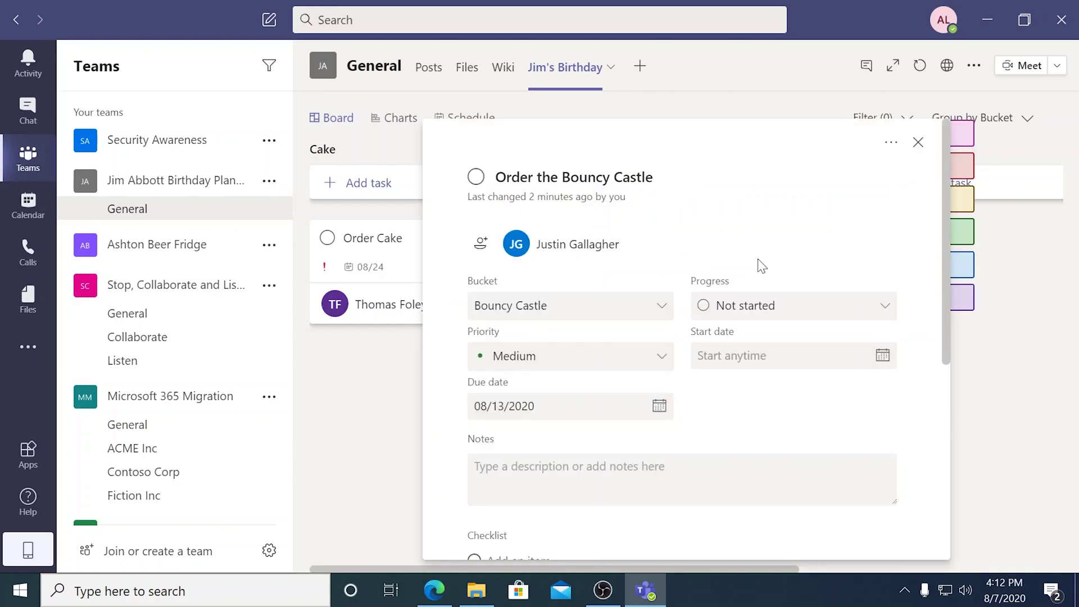
# Set the Order the Bouncy Castle task's priority to Urgent.
pyautogui.click(659, 368)
pyautogui.click(597, 386)
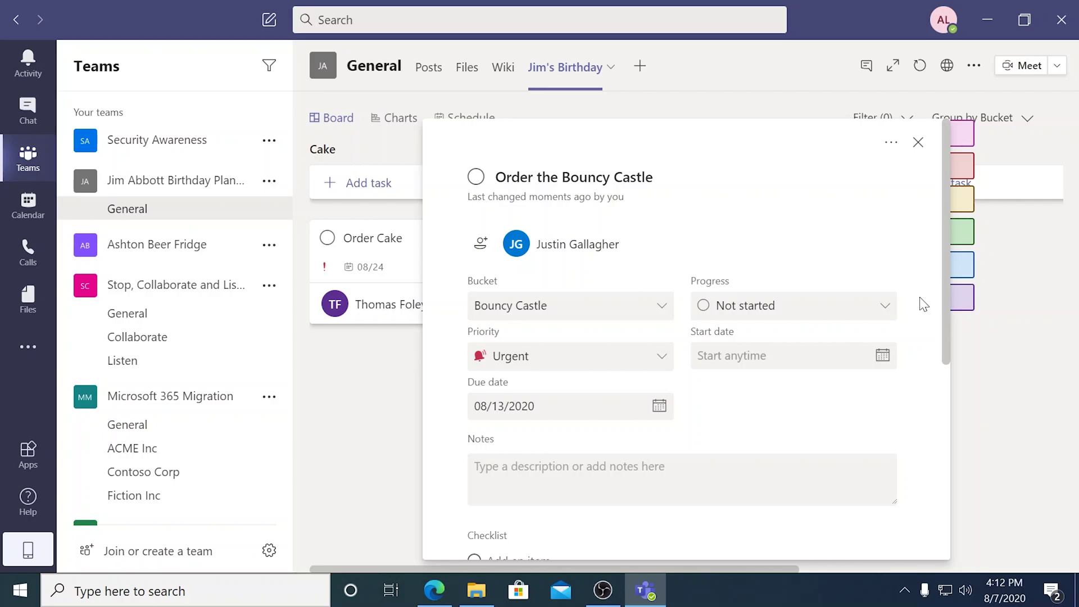
pyautogui.scroll(-2, 920, 337)
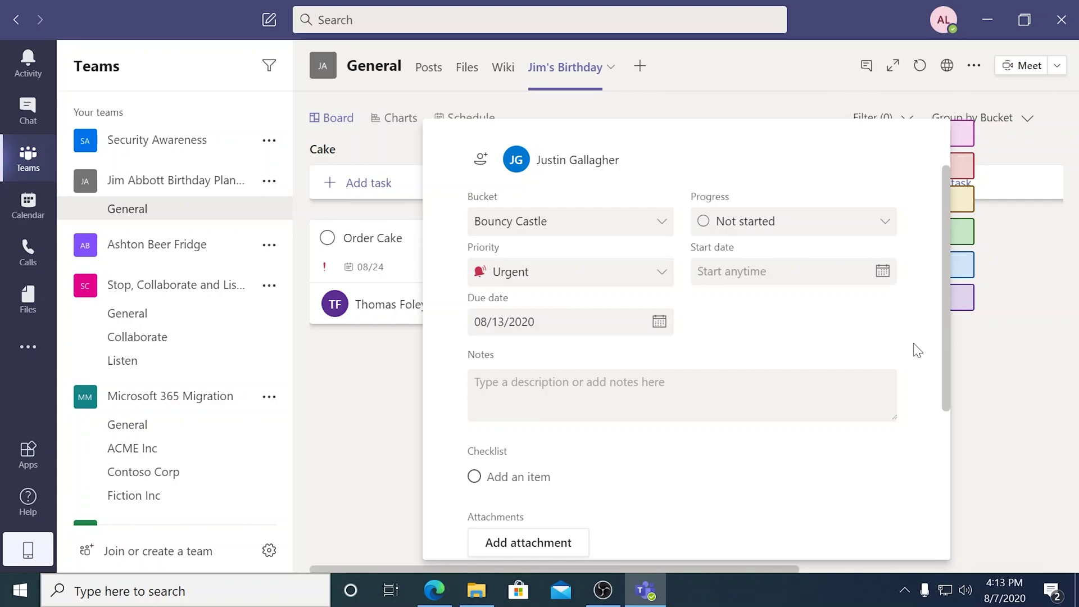
pyautogui.scroll(-2, 918, 351)
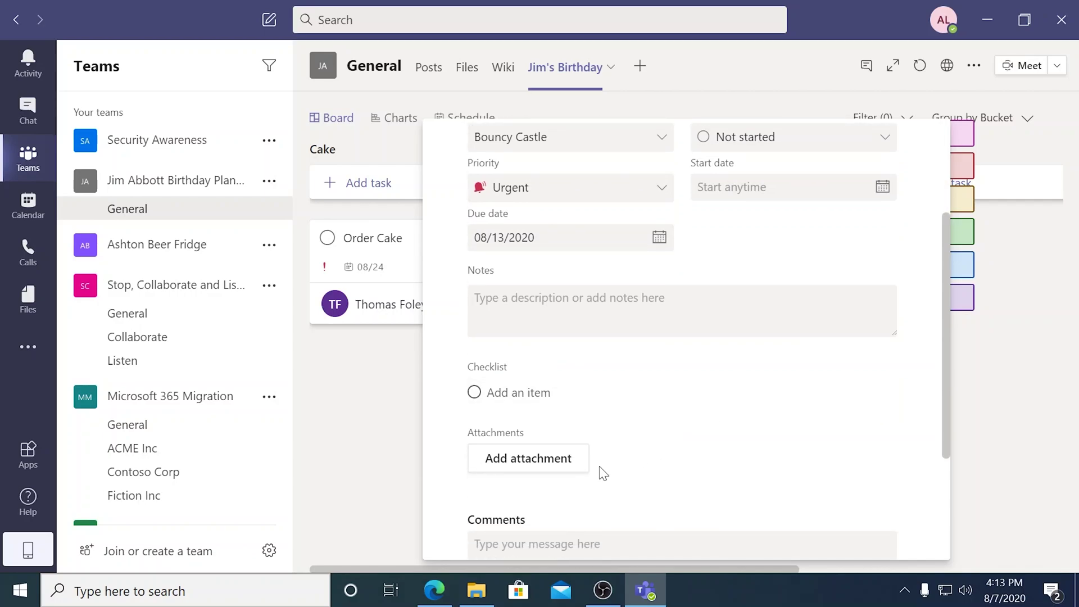
# Attach the photo 20141109_145843.jpg to the task and preview it.
pyautogui.click(562, 470)
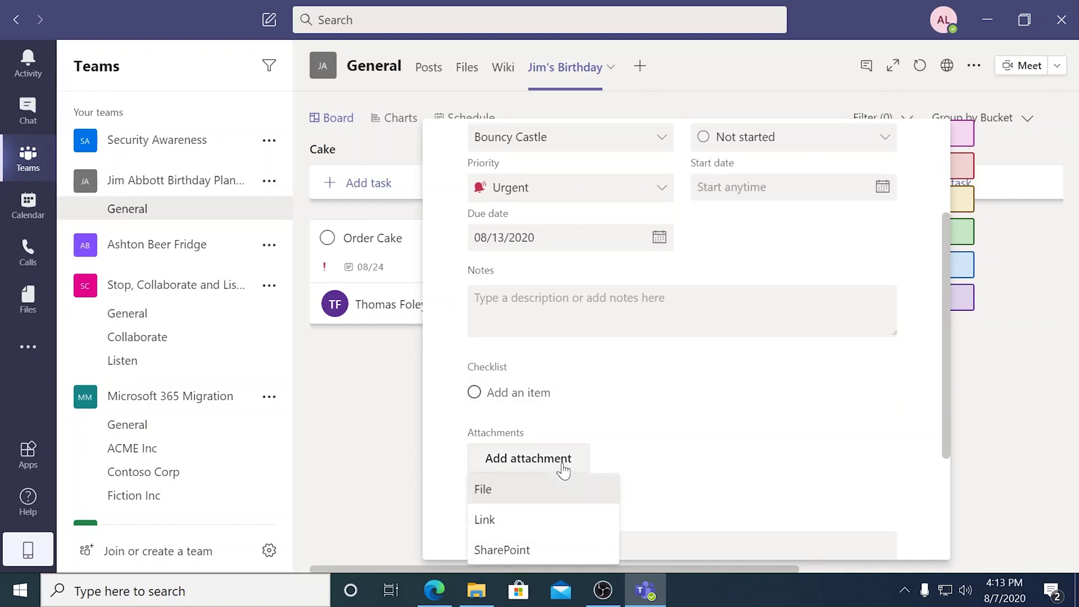
pyautogui.click(538, 493)
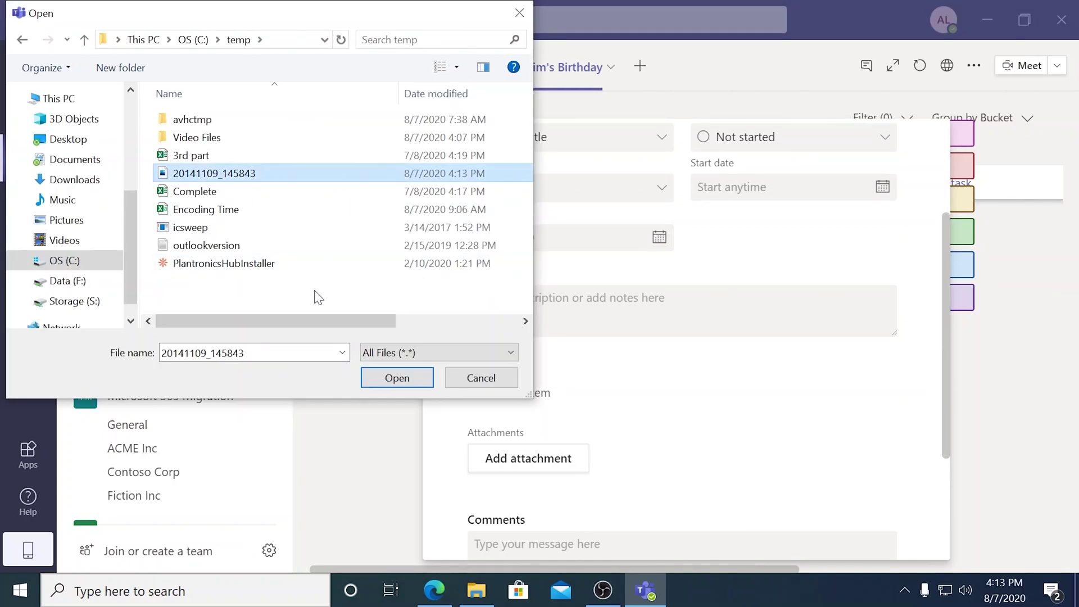
pyautogui.click(380, 374)
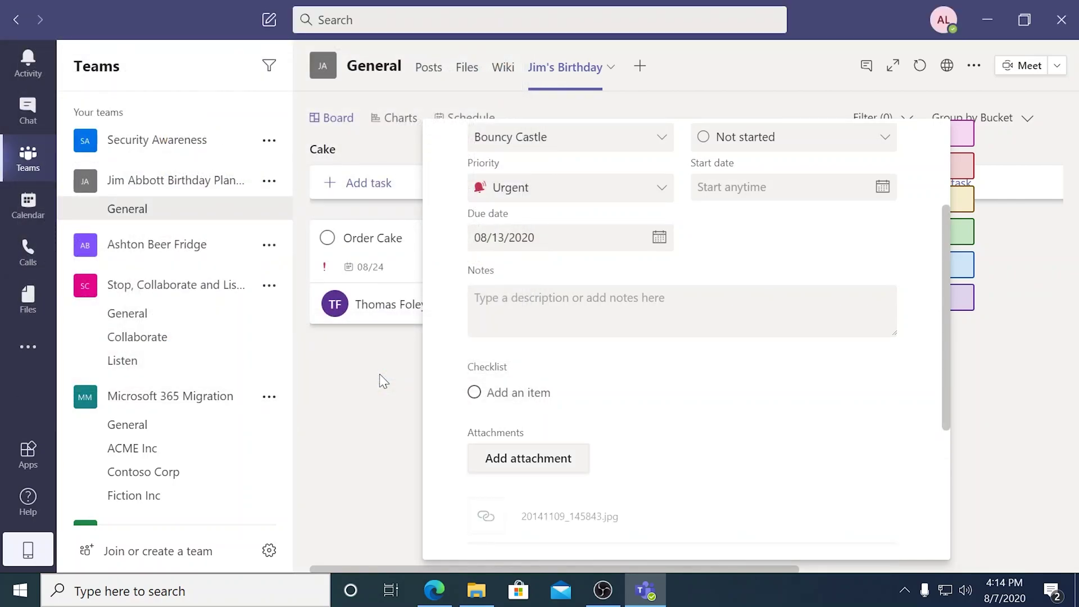
pyautogui.scroll(-2, 562, 393)
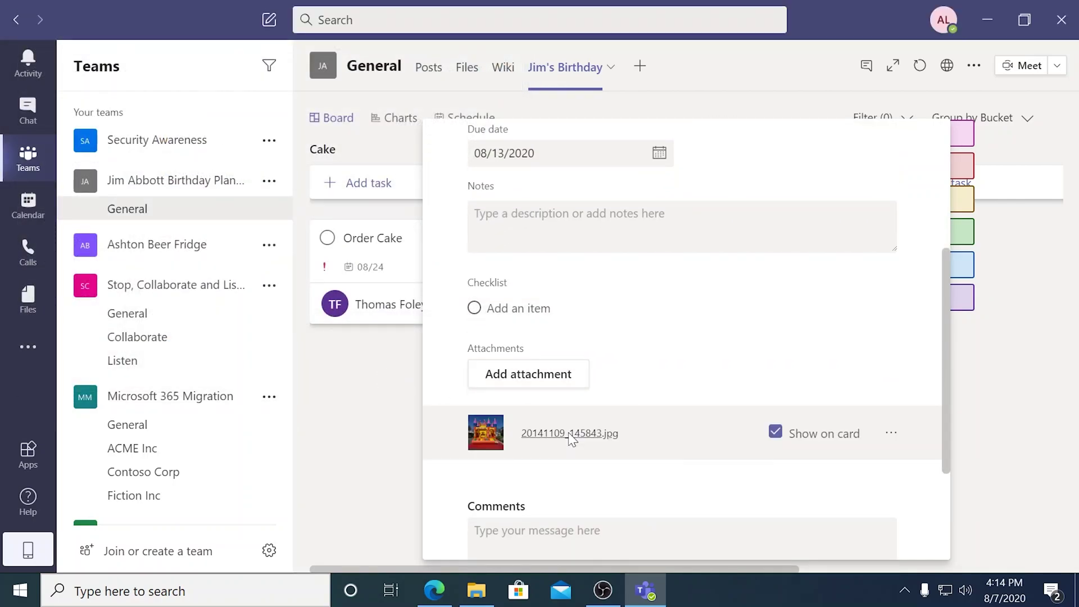
pyautogui.click(569, 434)
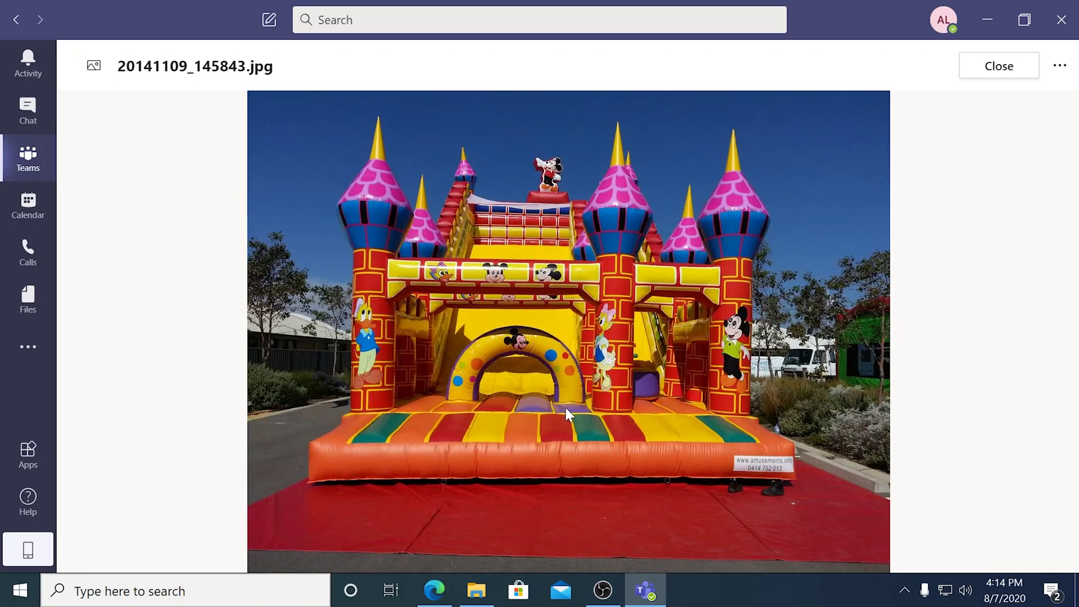
pyautogui.press('Escape')
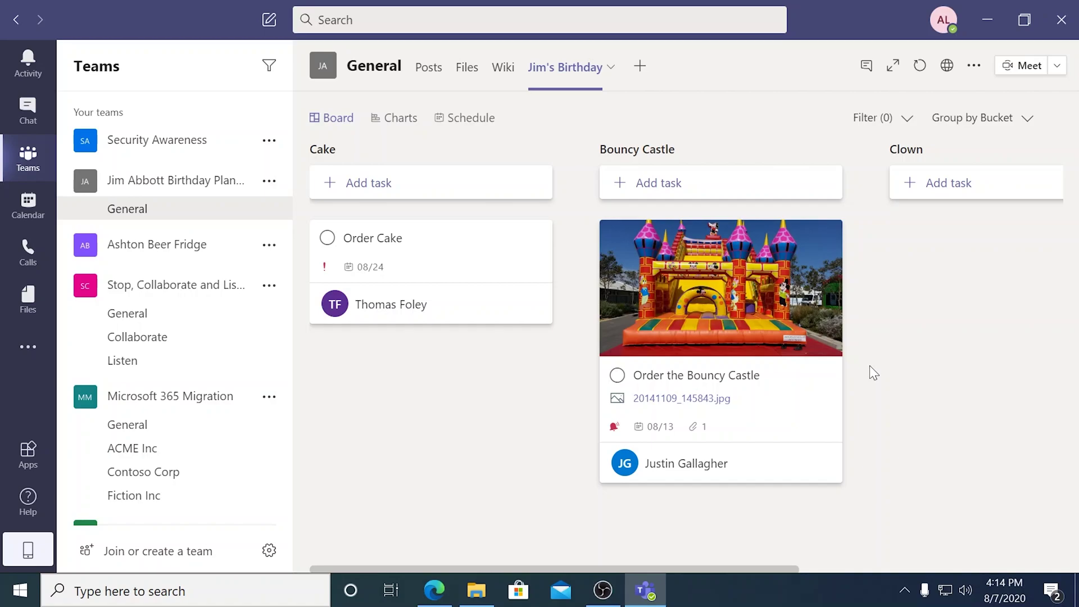
# Add a Helmets task under Bouncy Castle assigned to the teammate.
pyautogui.click(755, 187)
pyautogui.write('Helmets')
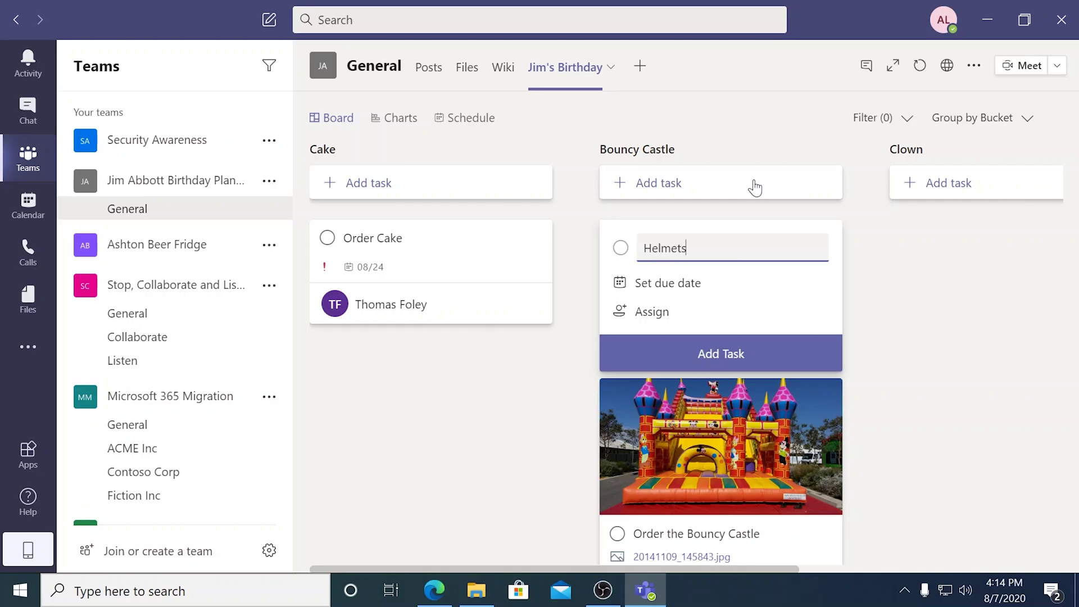
pyautogui.click(699, 313)
pyautogui.write('jus')
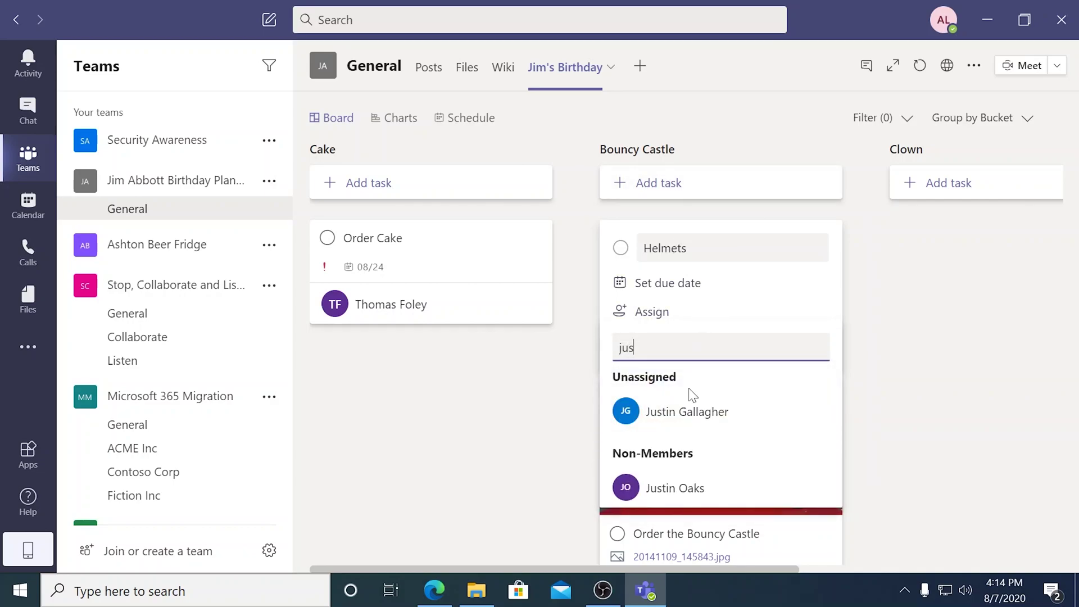
pyautogui.click(710, 409)
pyautogui.click(845, 377)
pyautogui.click(810, 363)
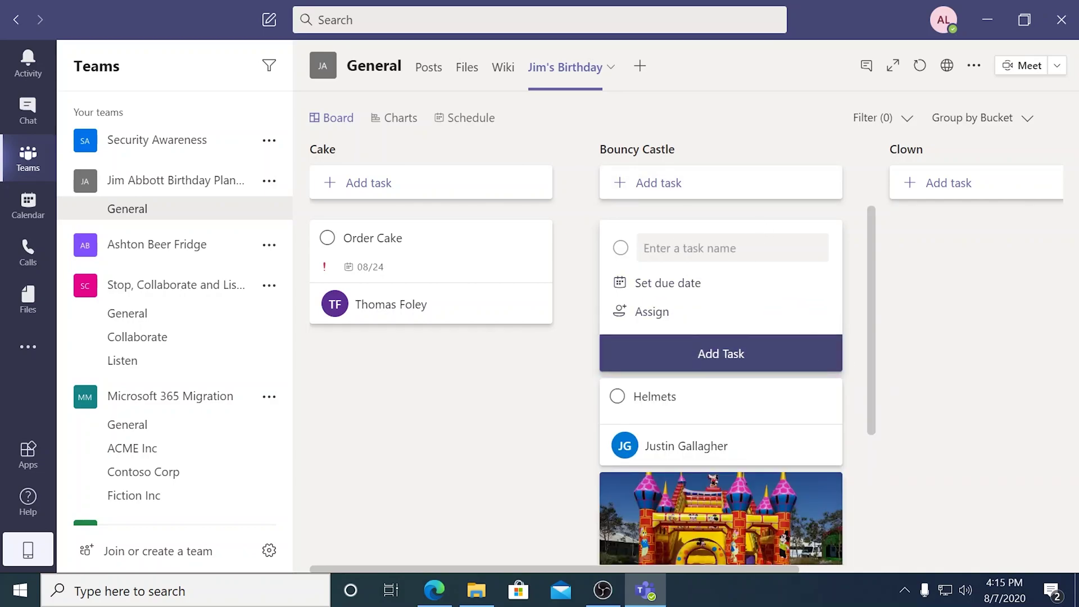
# Add a Tylenol task assigned to the same teammate.
pyautogui.write('Tylenol')
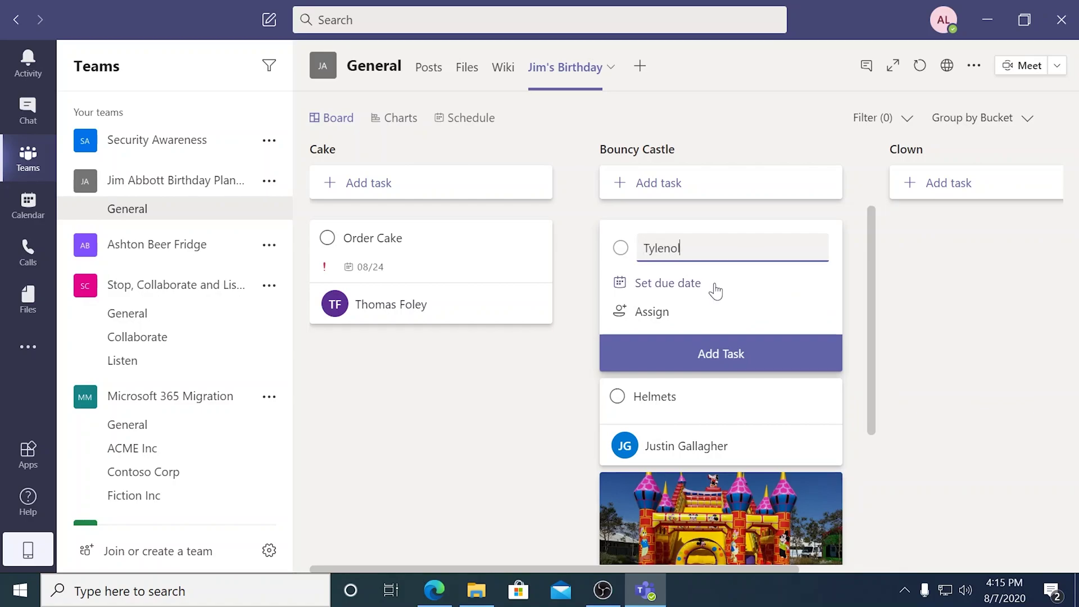
pyautogui.click(708, 313)
pyautogui.write('jus')
pyautogui.click(701, 411)
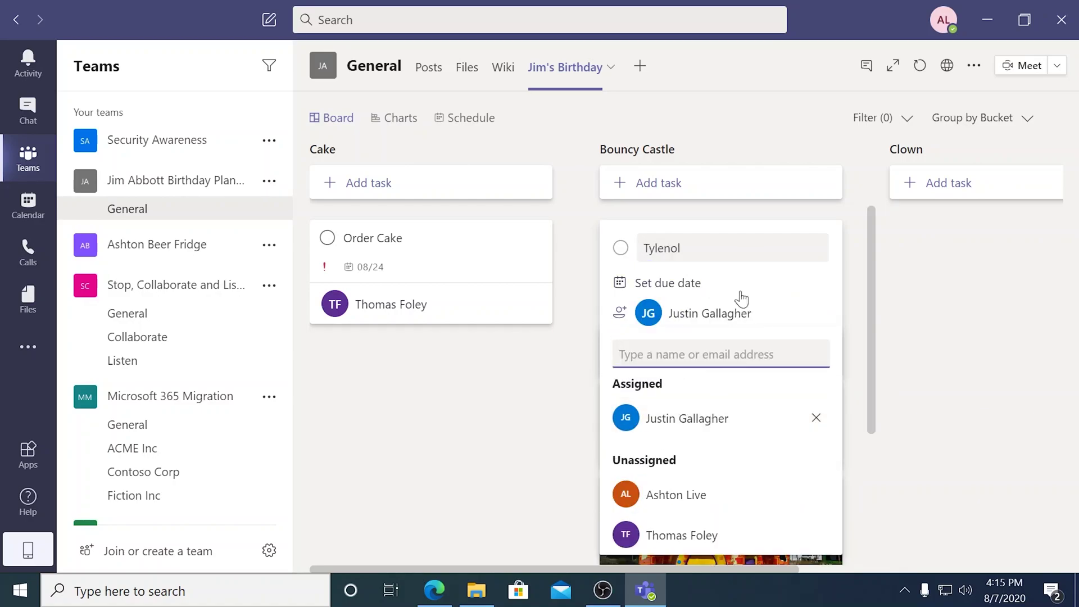
pyautogui.click(858, 301)
pyautogui.click(785, 354)
# Add a Liability Insurance task for the same teammate, then begin an On Site Paramedic task.
pyautogui.write('Liability Insurance')
pyautogui.click(753, 312)
pyautogui.write('jus')
pyautogui.click(711, 417)
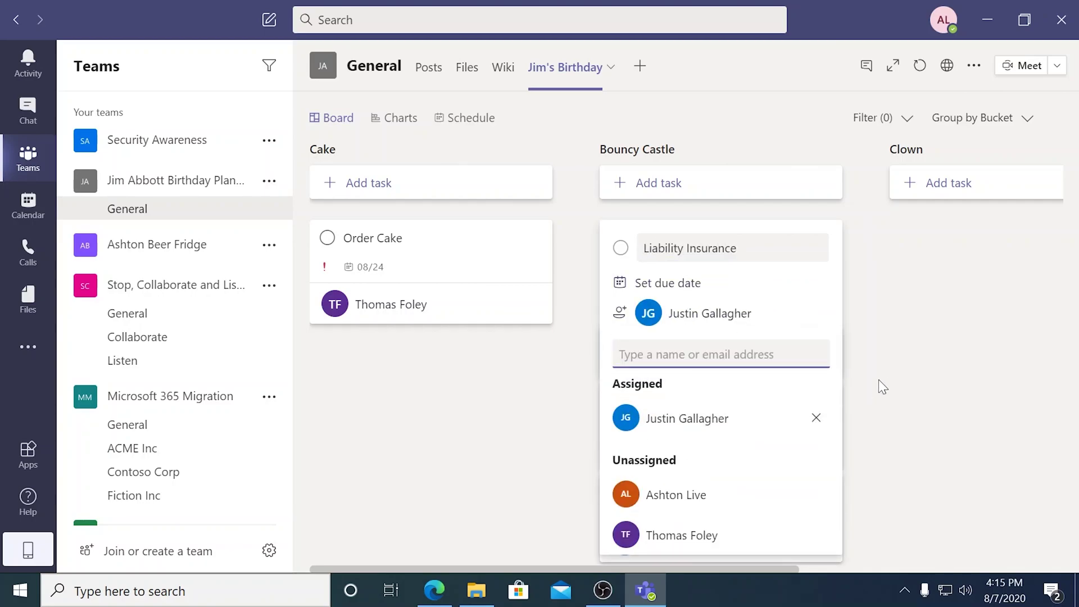
pyautogui.click(859, 389)
pyautogui.click(804, 358)
pyautogui.click(921, 415)
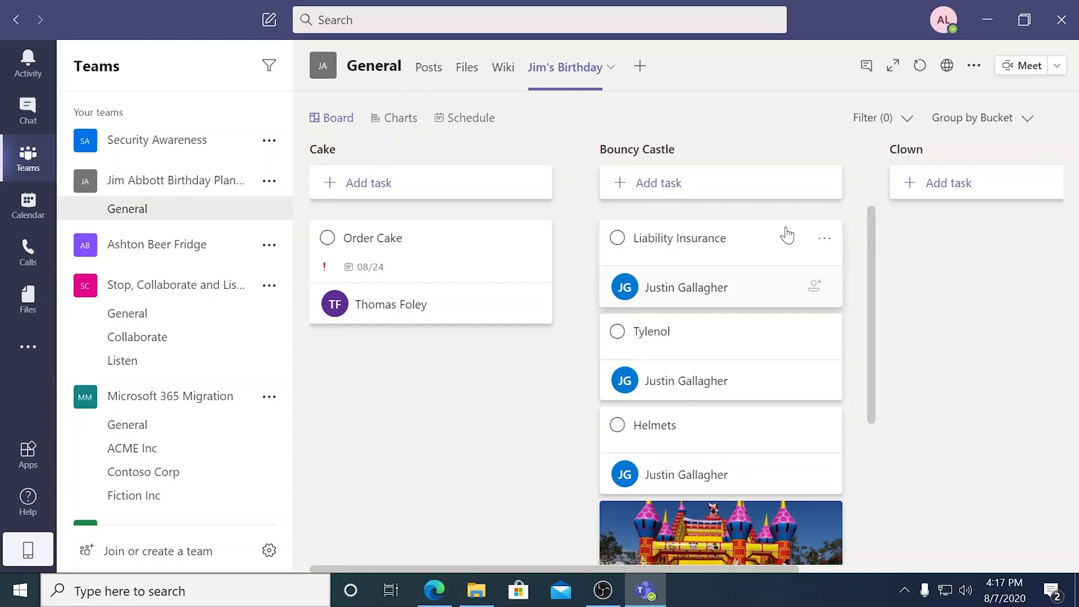
pyautogui.click(743, 190)
pyautogui.write('On Site Paramedic')
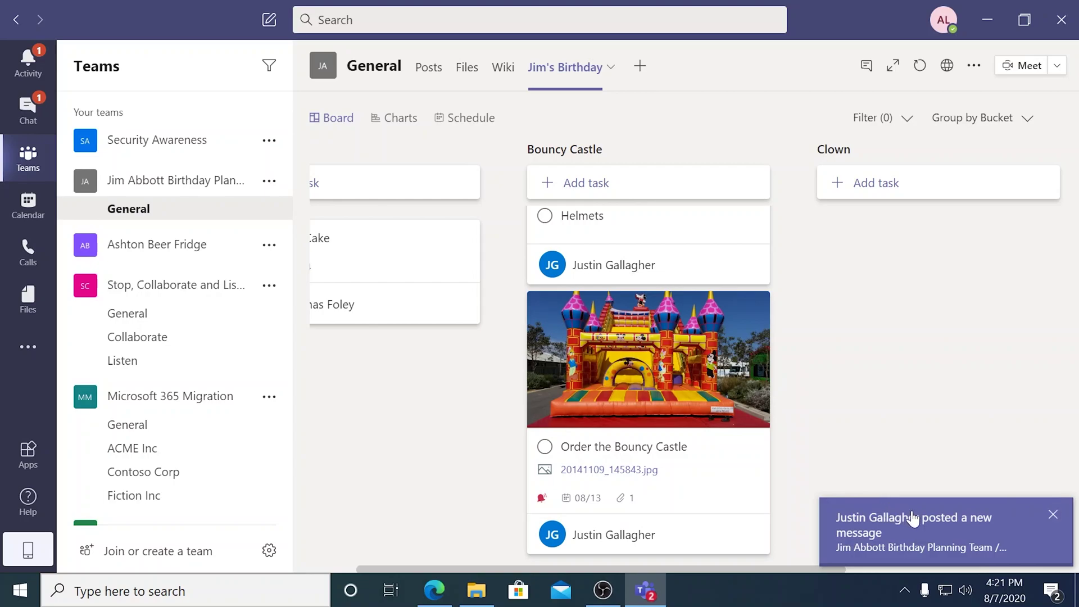
# Read the new channel post and the Planner alert about the Find a clown! task.
pyautogui.click(928, 523)
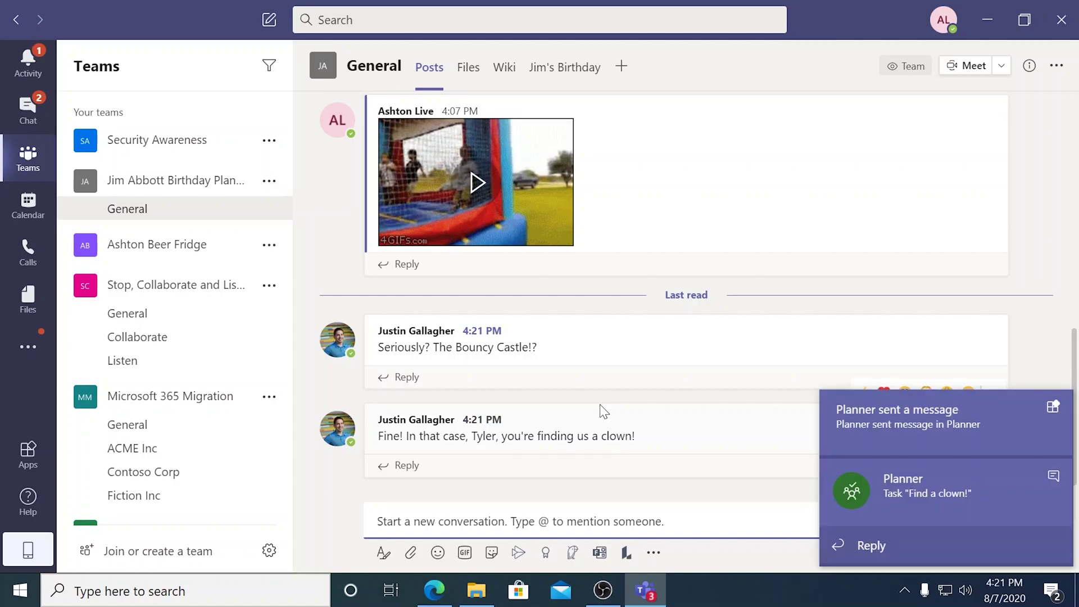
pyautogui.click(924, 485)
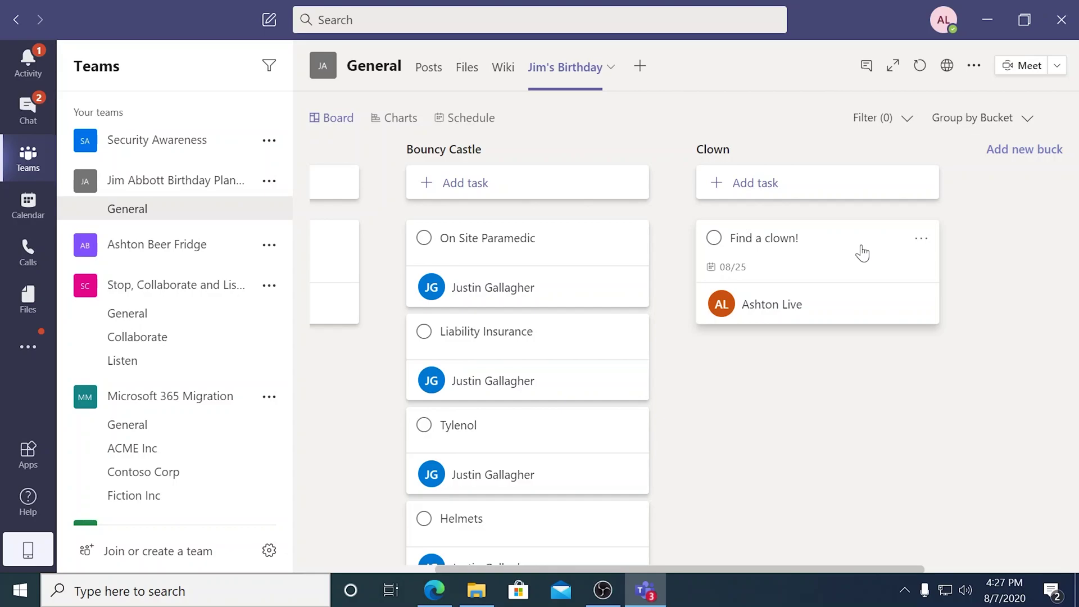
# Set the Find a clown! task's progress to In progress.
pyautogui.click(862, 254)
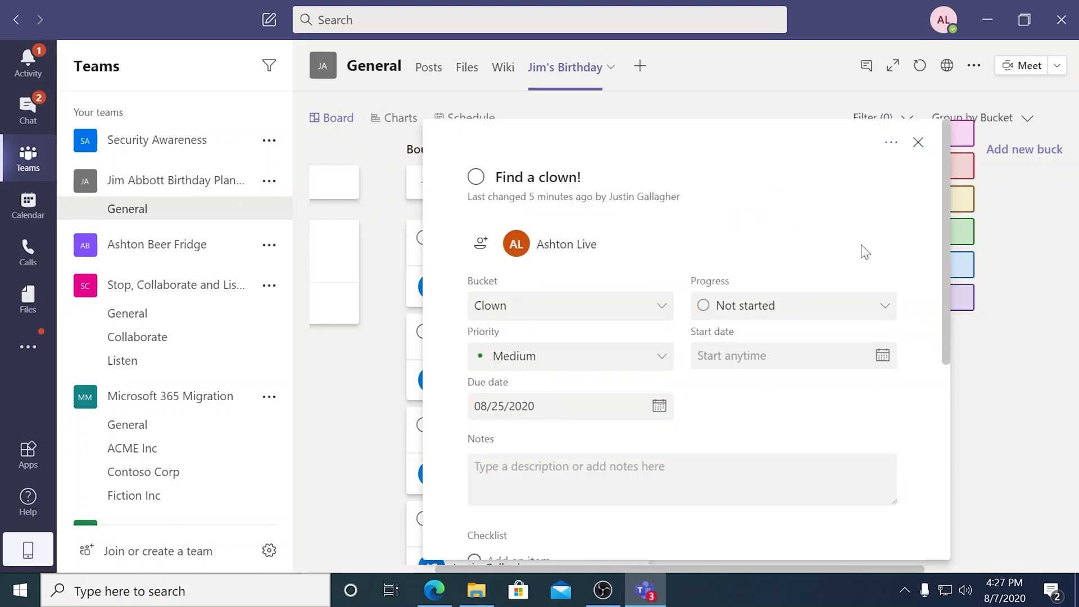
pyautogui.click(877, 308)
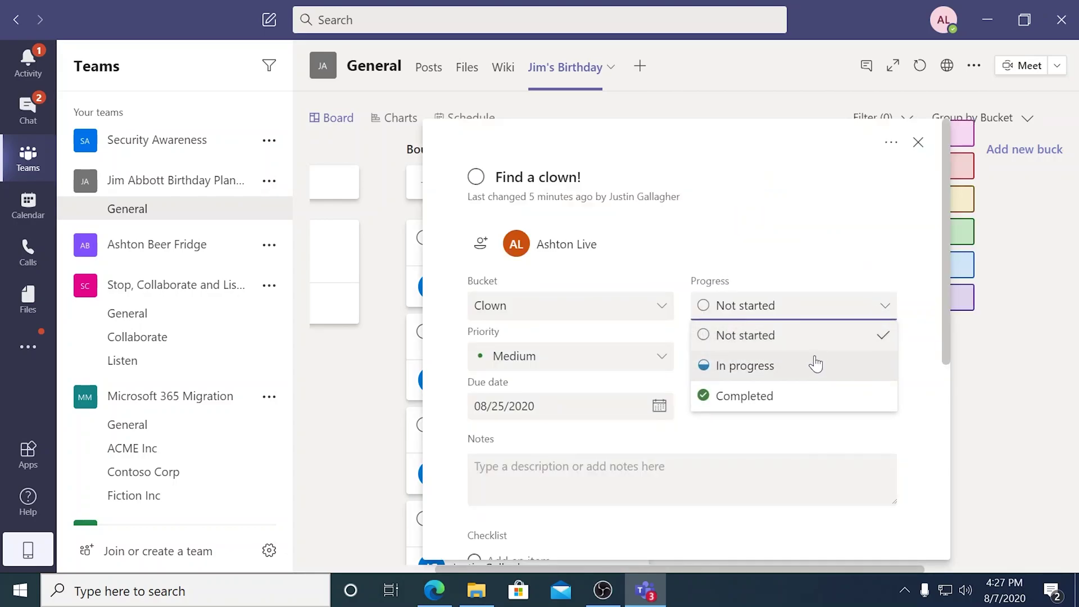
pyautogui.click(805, 372)
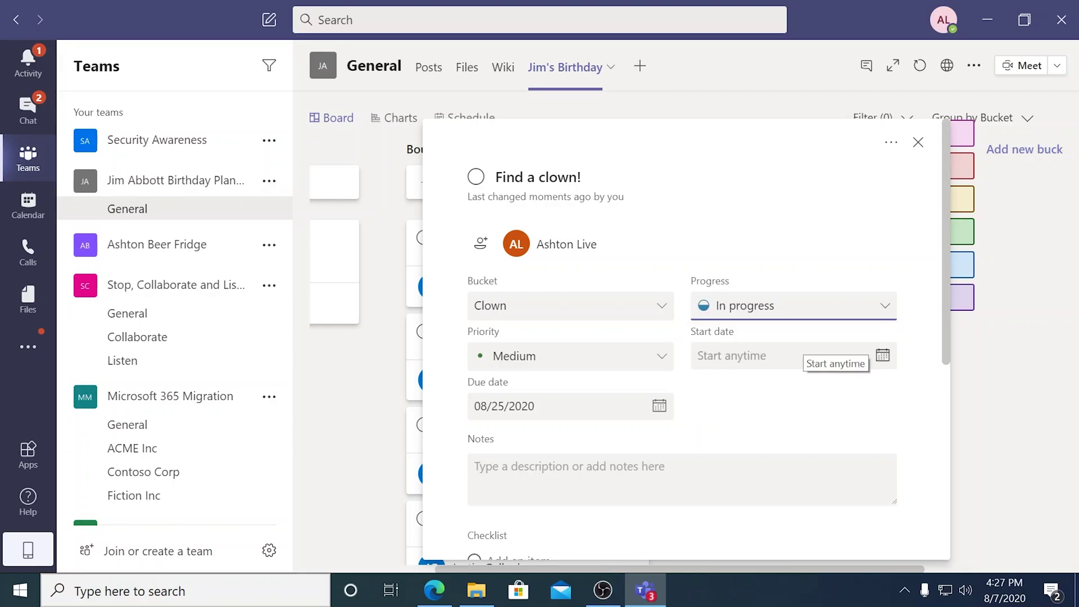
pyautogui.press('Escape')
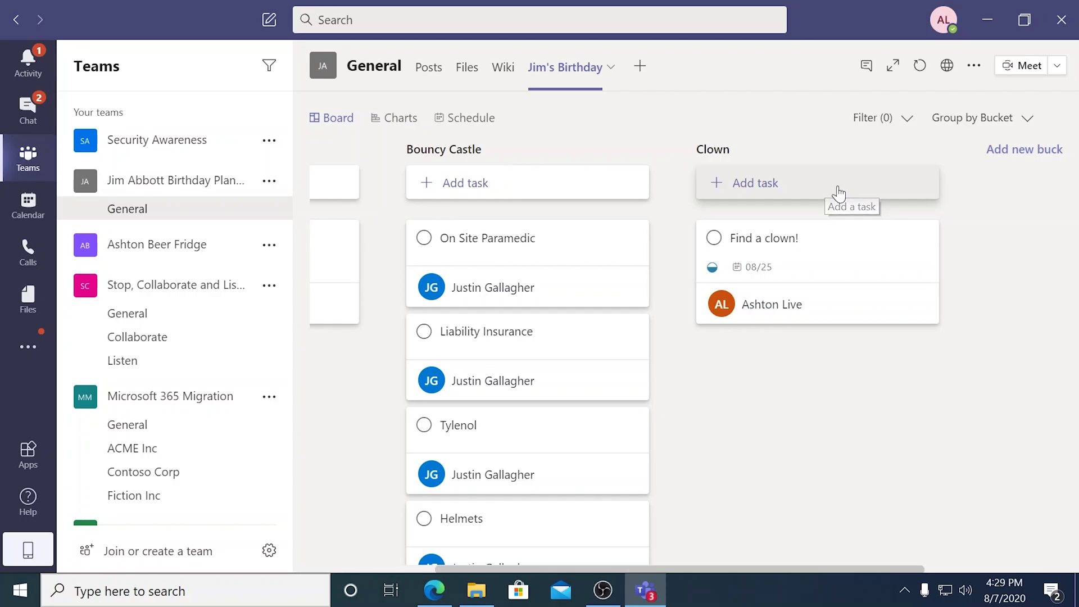
# Add a task to send a meeting request to the clown contact under Clown.
pyautogui.click(838, 193)
pyautogui.write('S')
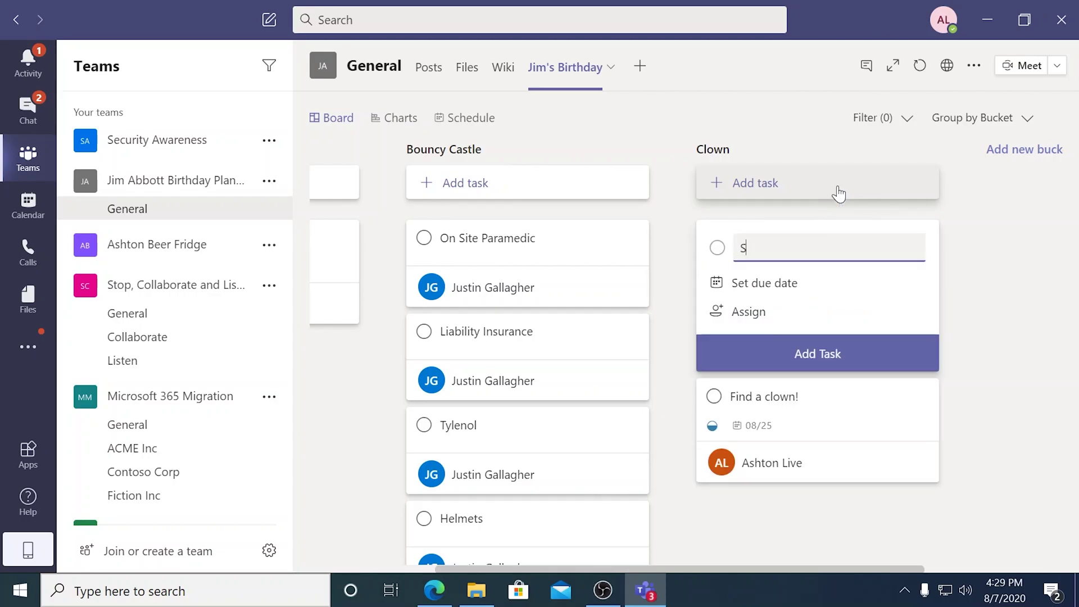
pyautogui.write('end meeting request to Steve')
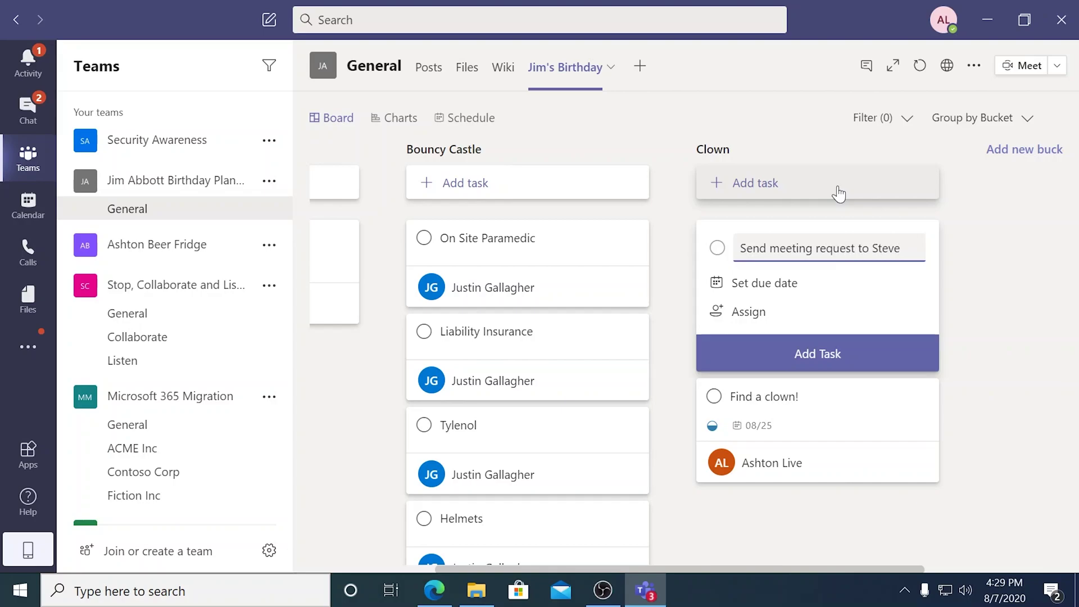
pyautogui.click(860, 355)
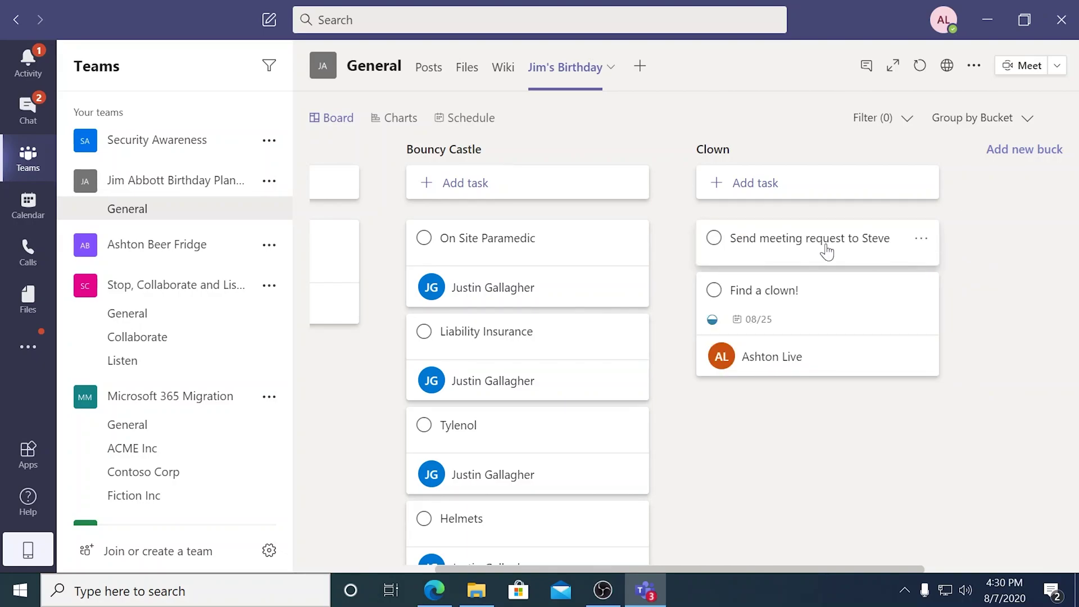
pyautogui.click(31, 215)
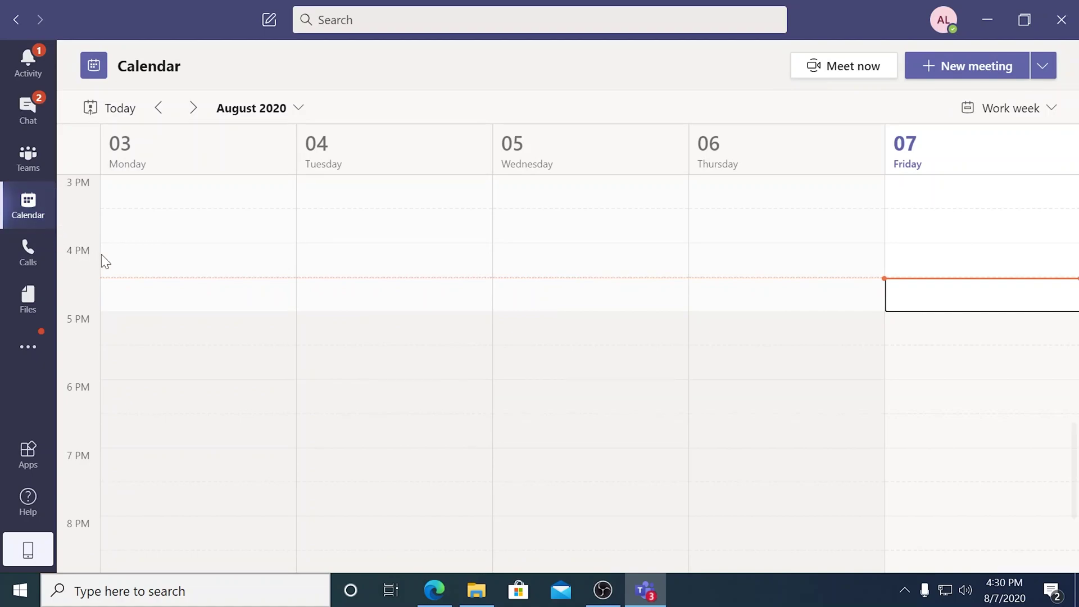
# Create a new meeting titled 'Jim's Birthday' and invite the external guest by e-mail.
pyautogui.click(973, 65)
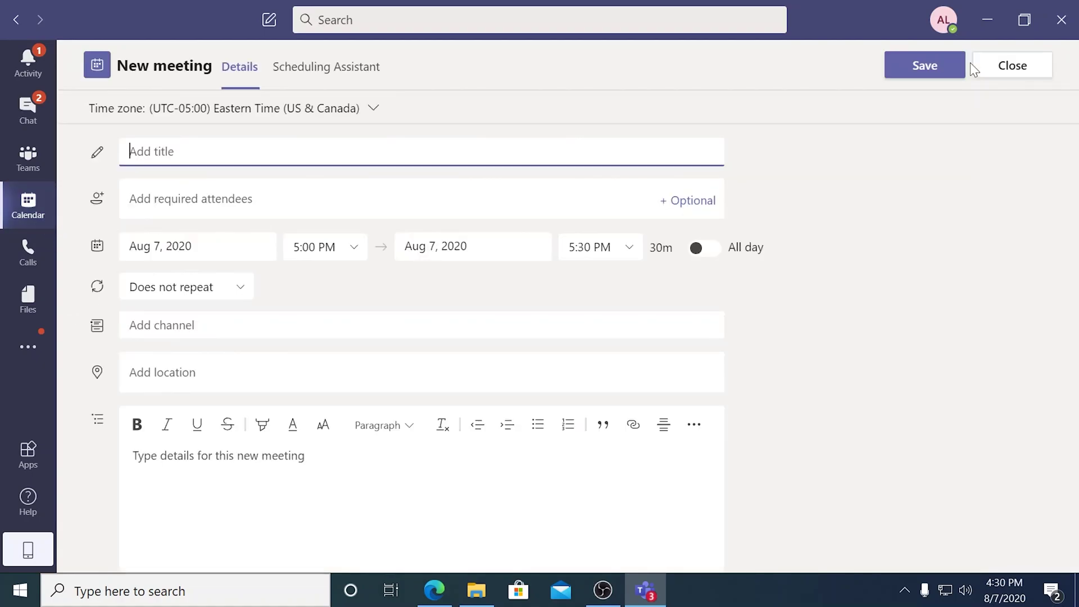
pyautogui.write('Ji')
pyautogui.write('m')
pyautogui.write("'s")
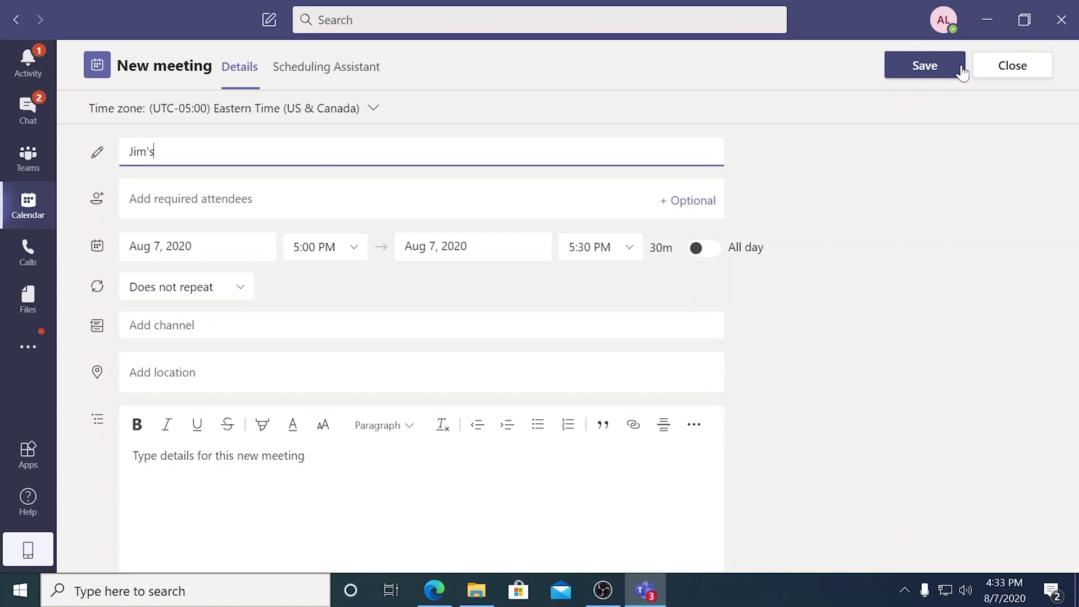
pyautogui.write(' Birthday')
pyautogui.press('Tab')
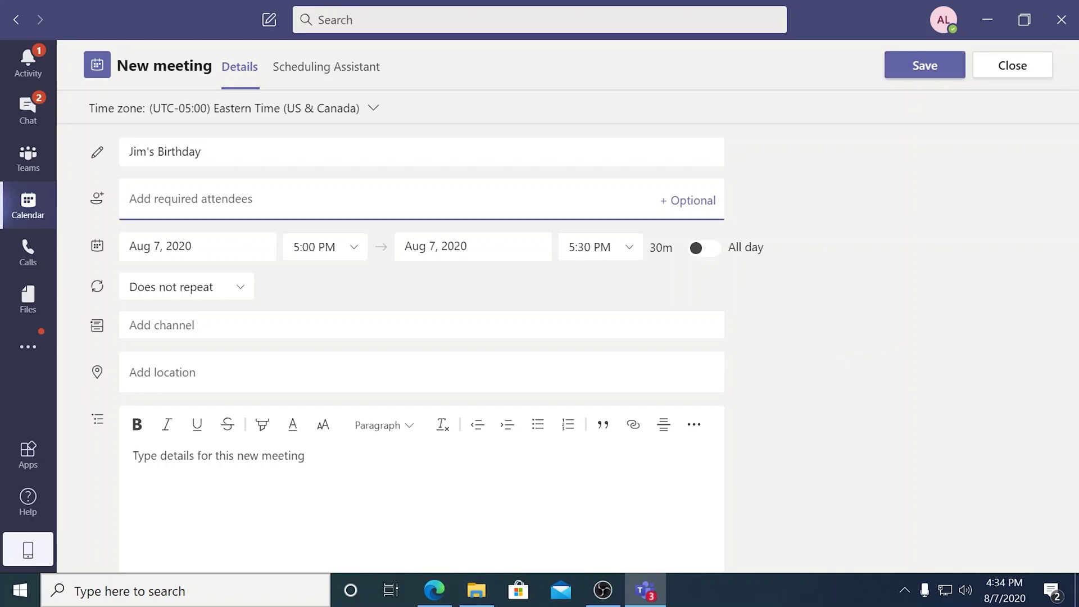
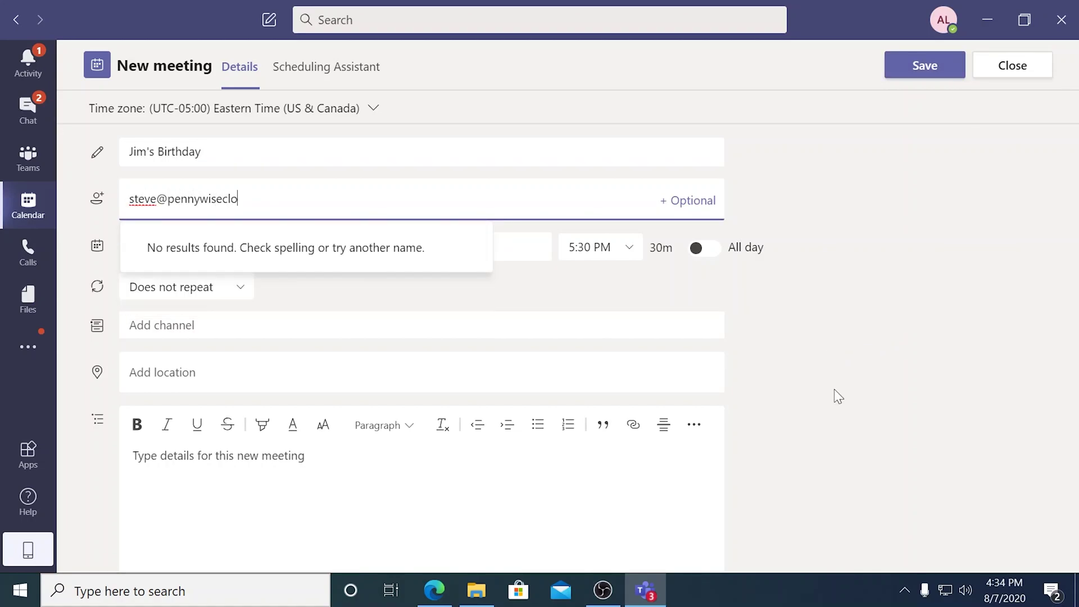
pyautogui.click(233, 240)
# Schedule the meeting for Aug 10, 2020 starting at 11:00 AM.
pyautogui.click(234, 239)
pyautogui.click(165, 398)
pyautogui.click(354, 249)
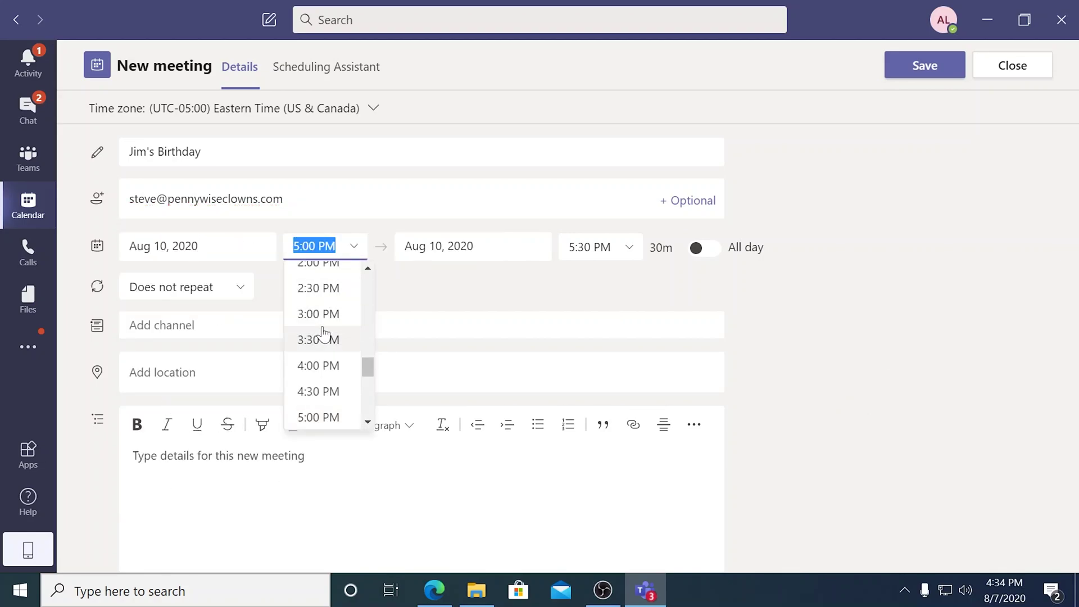
pyautogui.scroll(3, 320, 335)
pyautogui.click(318, 276)
pyautogui.click(787, 322)
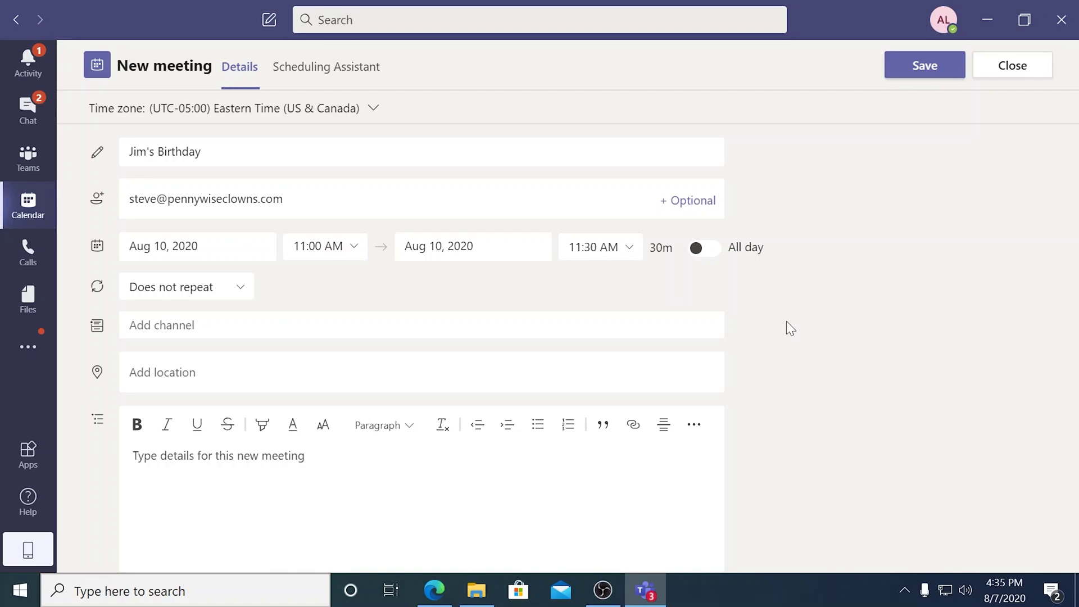
pyautogui.click(275, 325)
# Post the meeting to the planning team's General channel and send the invitation.
pyautogui.click(162, 326)
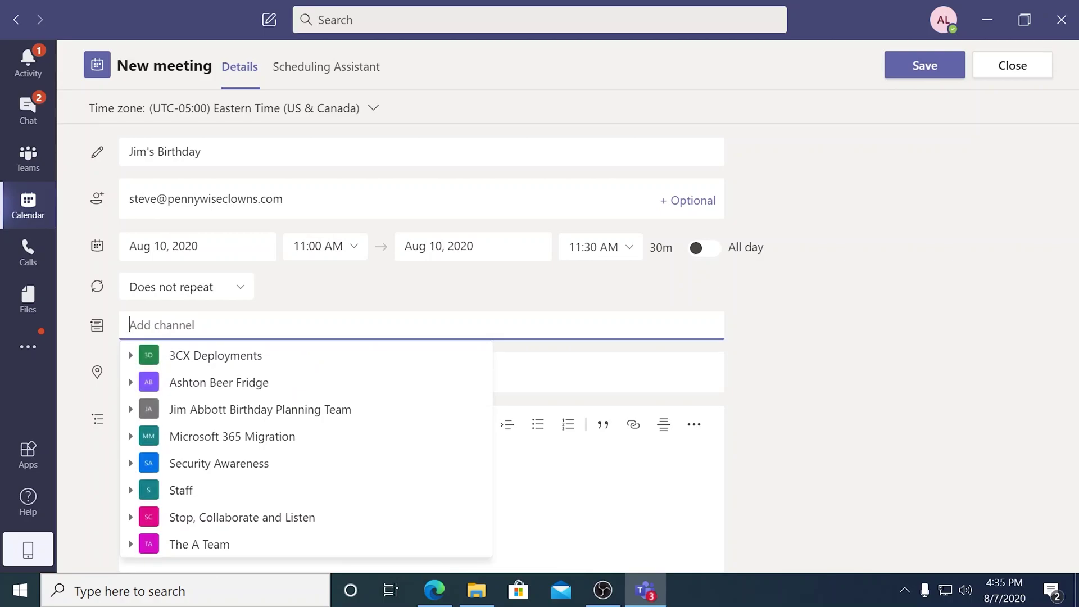
pyautogui.click(206, 416)
pyautogui.click(205, 438)
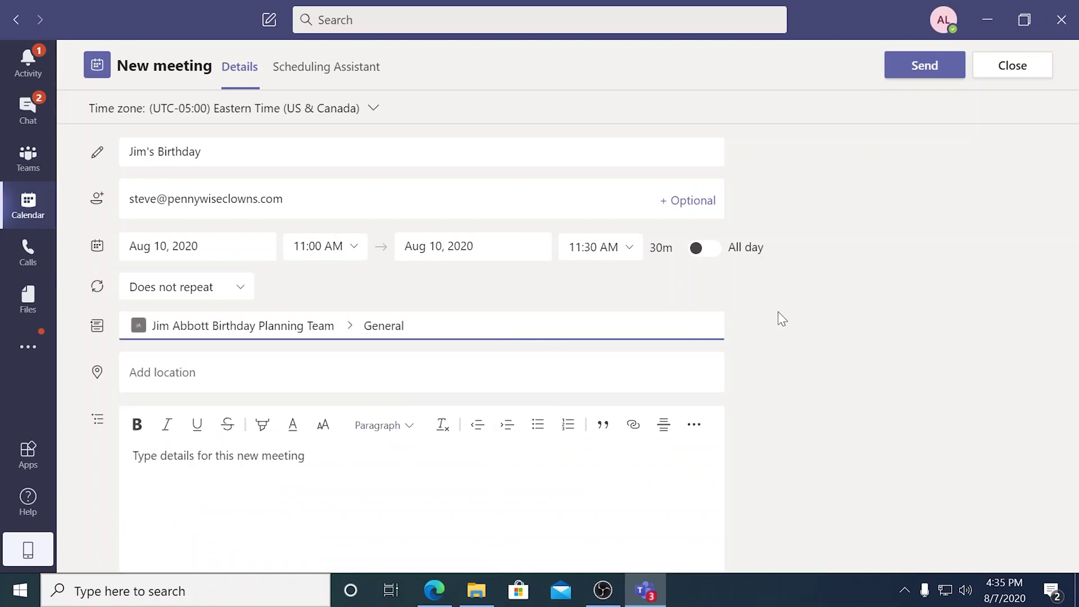
pyautogui.click(911, 65)
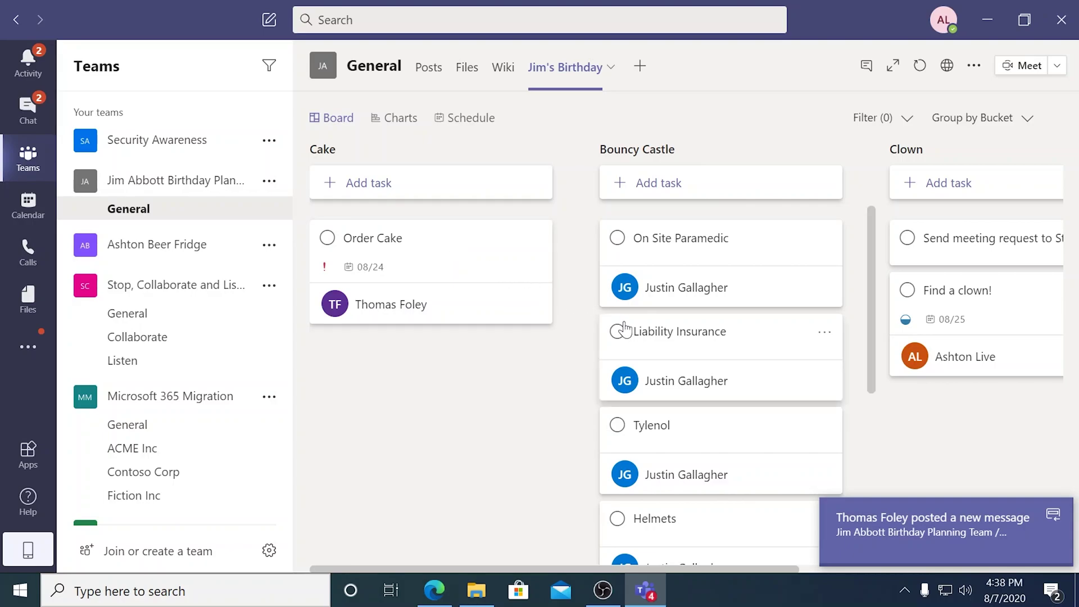
# Check the new channel post, then show completed tasks in the Cake bucket.
pyautogui.click(945, 520)
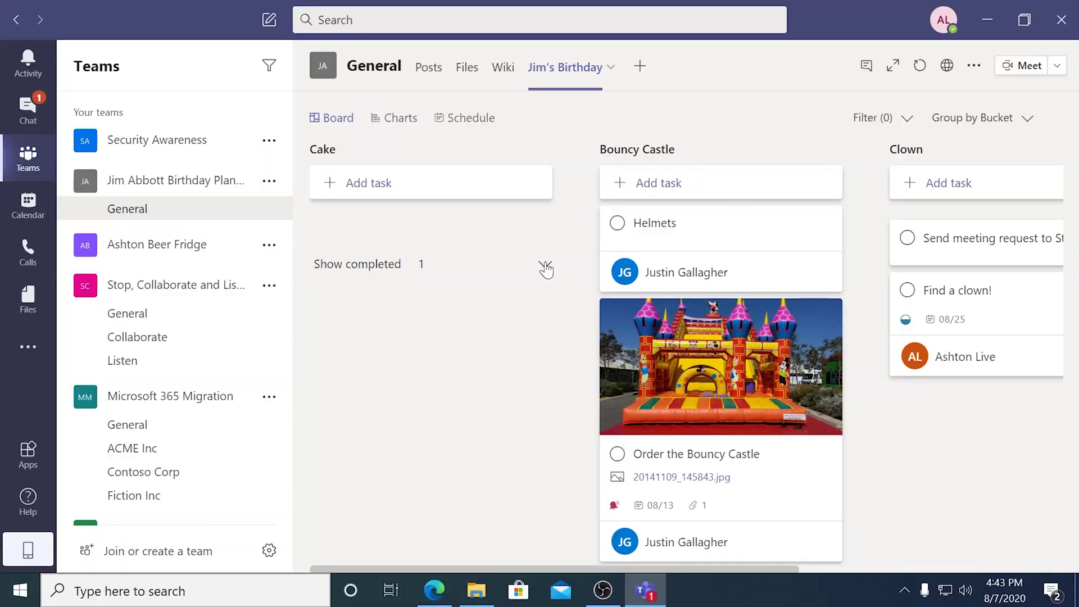
pyautogui.click(545, 265)
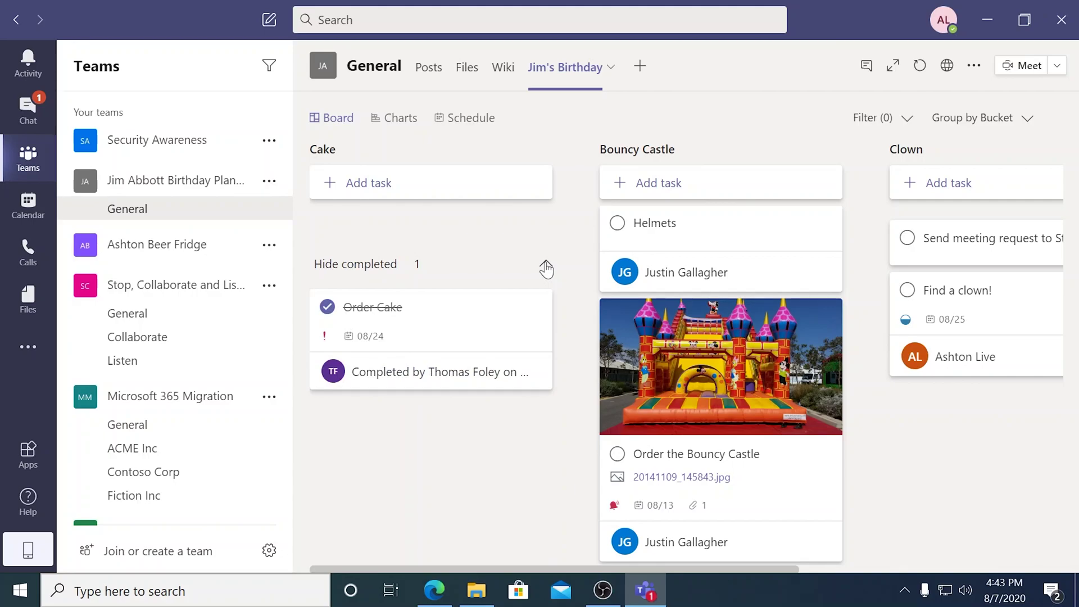